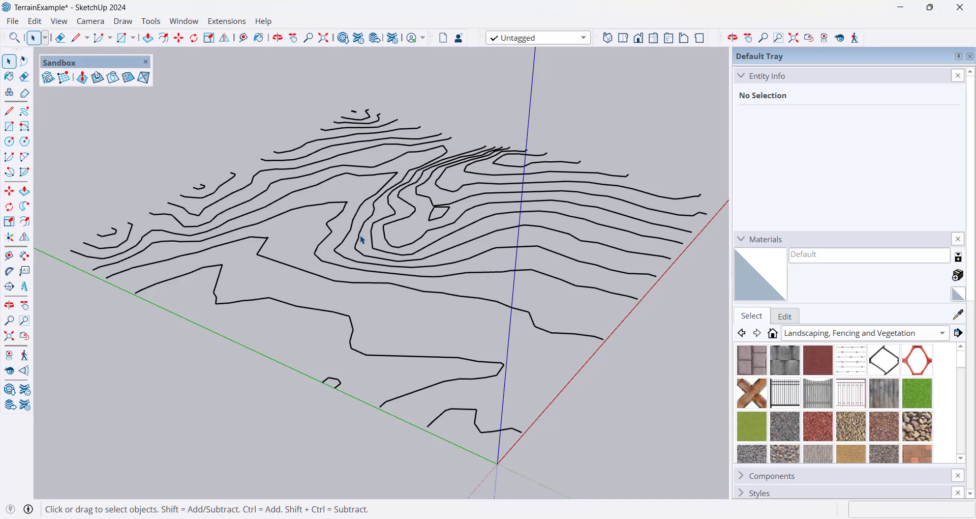
# Step: Check a contour's properties, the installed extensions in the Extension Manager and the list of available toolbars
pyautogui.click(362, 239)
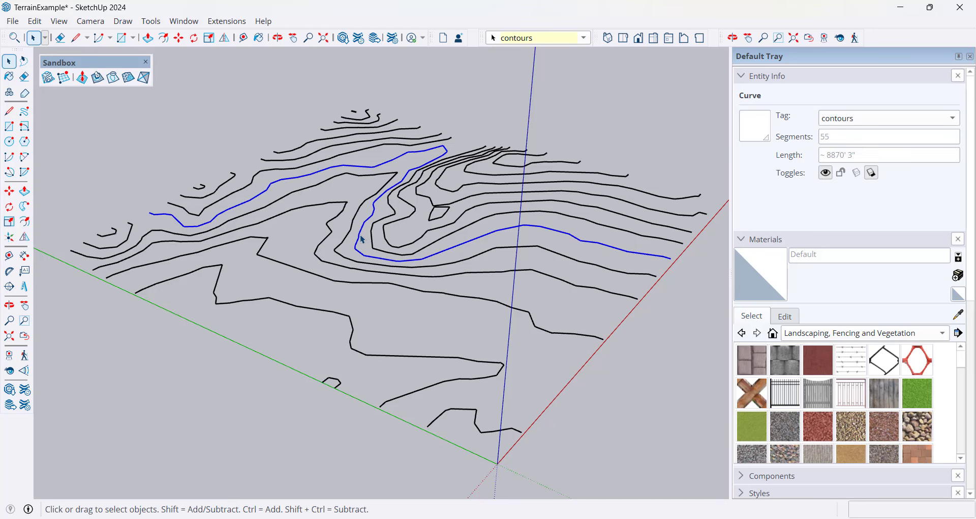
pyautogui.scroll(-2, 362, 239)
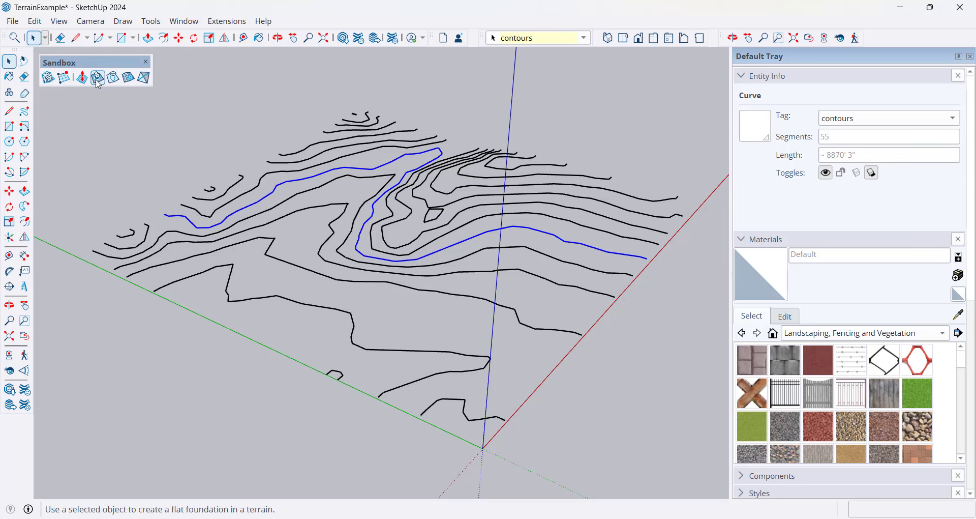
pyautogui.click(394, 38)
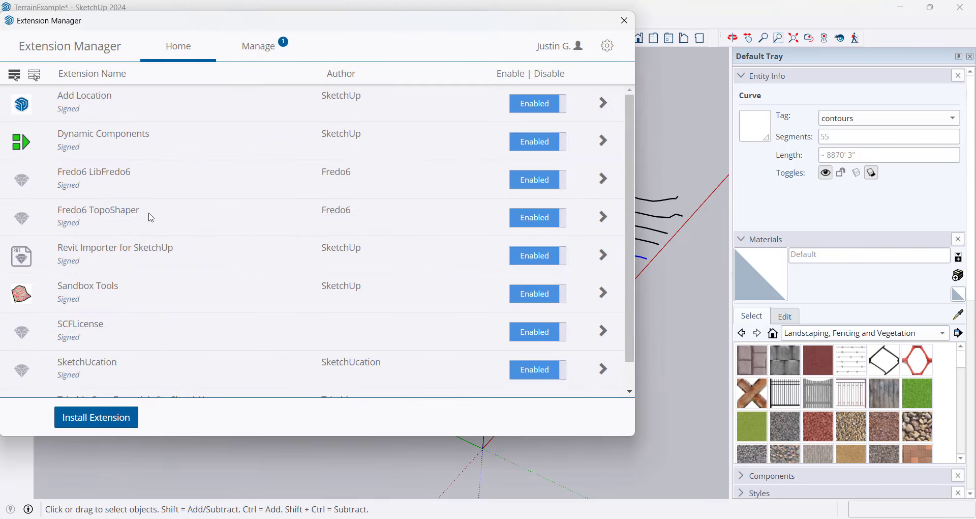
pyautogui.scroll(-2, 97, 229)
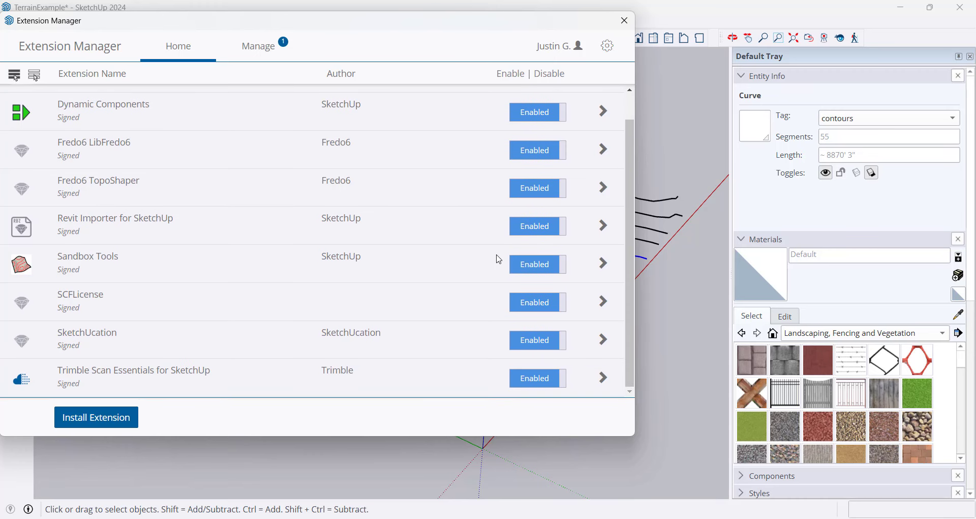
pyautogui.click(624, 20)
pyautogui.rightClick(884, 41)
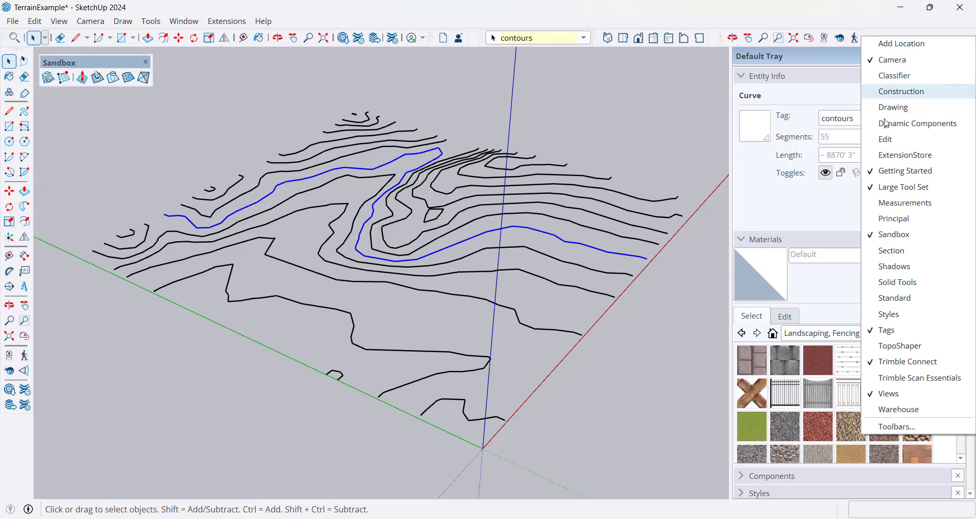
pyautogui.click(257, 123)
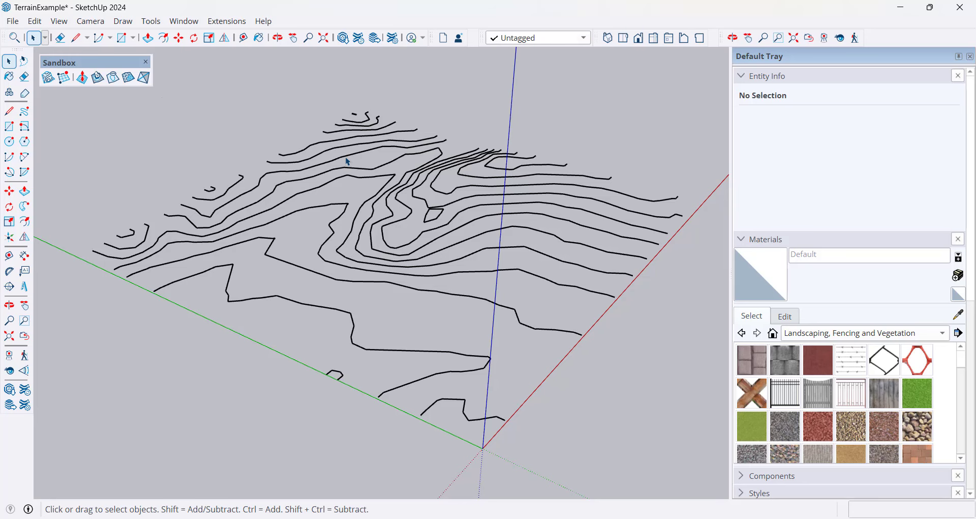
# Step: Select all the contour lines and generate a terrain surface from them with the Sandbox From Contours tool
pyautogui.moveTo(348, 162)
pyautogui.mouseDown(button='middle')
pyautogui.moveTo(342, 170)
pyautogui.moveTo(348, 163)
pyautogui.mouseUp(button='middle')
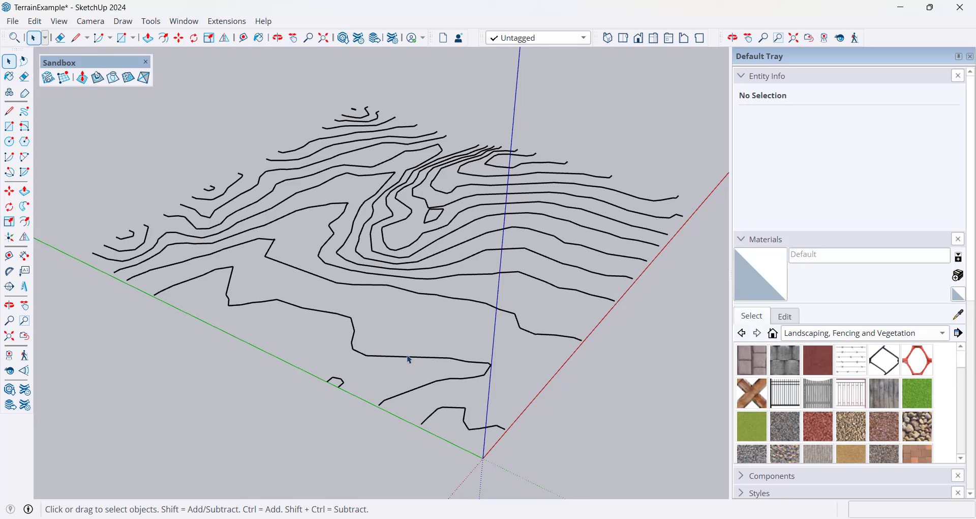
pyautogui.click(453, 299)
pyautogui.click(468, 277)
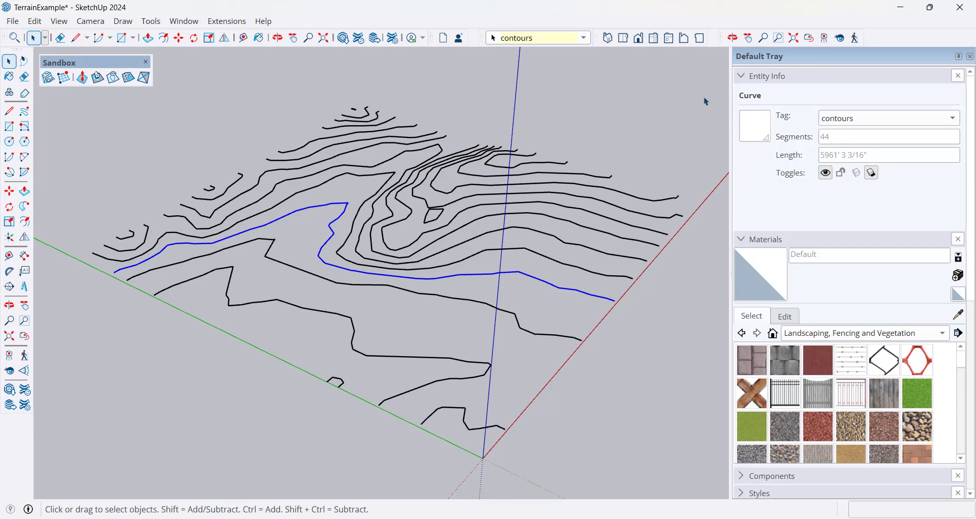
pyautogui.moveTo(713, 82); pyautogui.dragTo(685, 136)
pyautogui.moveTo(465, 317); pyautogui.dragTo(260, 412)
pyautogui.moveTo(105, 443); pyautogui.dragTo(62, 447)
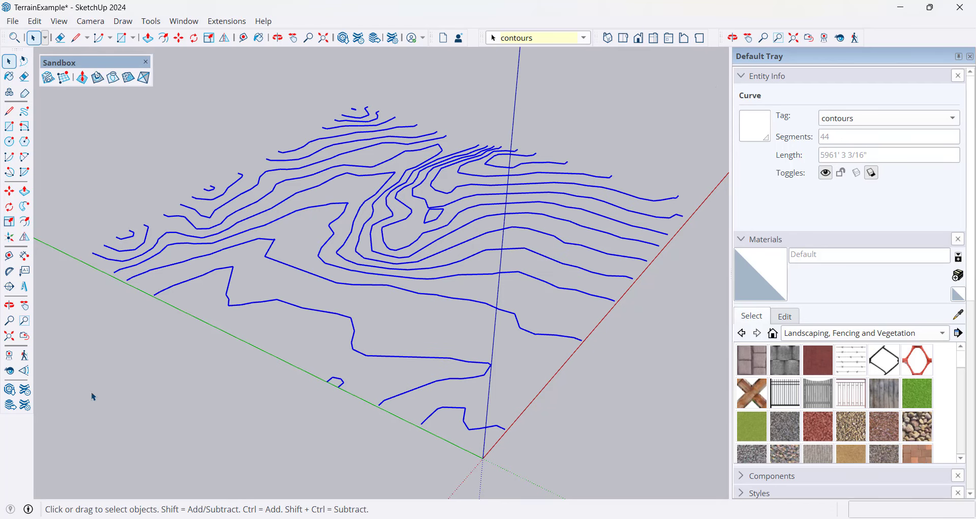
pyautogui.click(48, 77)
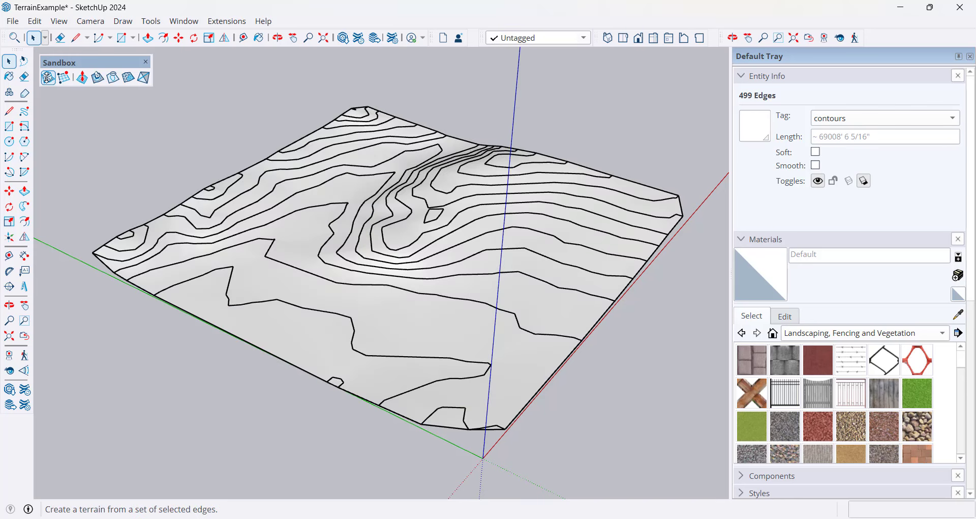
# Step: Inspect the generated terrain and show its hidden geometry to view the triangulated mesh
pyautogui.moveTo(422, 336); pyautogui.dragTo(439, 316, button='middle')
pyautogui.moveTo(439, 315); pyautogui.dragTo(486, 307)
pyautogui.press('space')
pyautogui.moveTo(461, 308); pyautogui.dragTo(461, 272, button='middle')
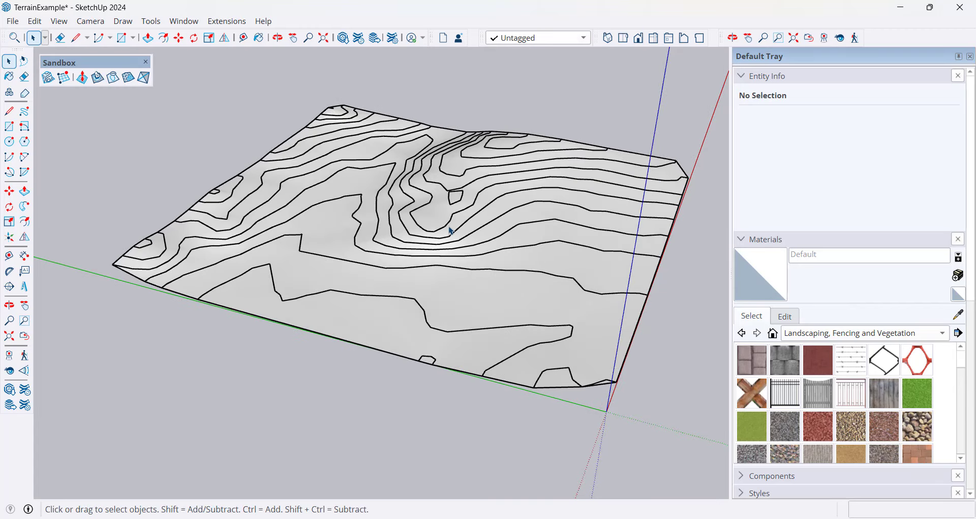
pyautogui.moveTo(452, 232); pyautogui.dragTo(393, 199, button='middle')
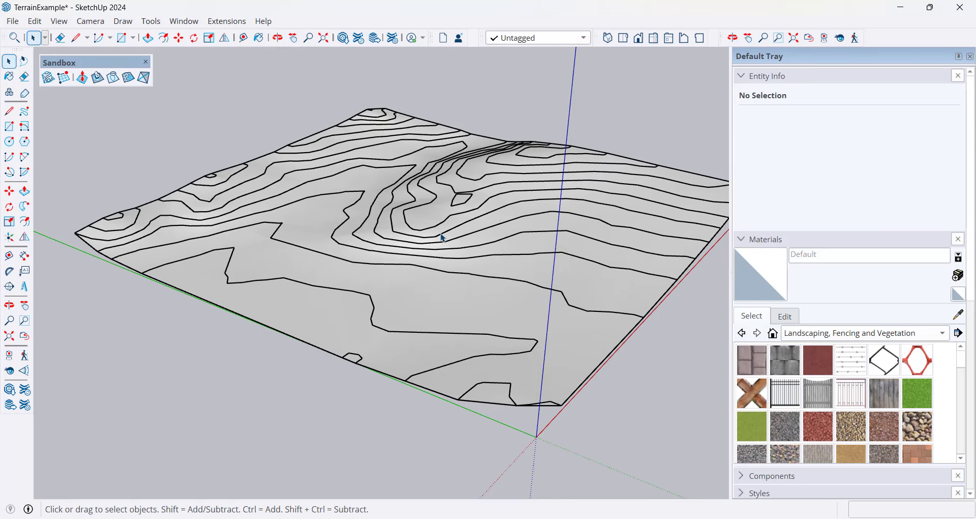
pyautogui.scroll(2, 443, 238)
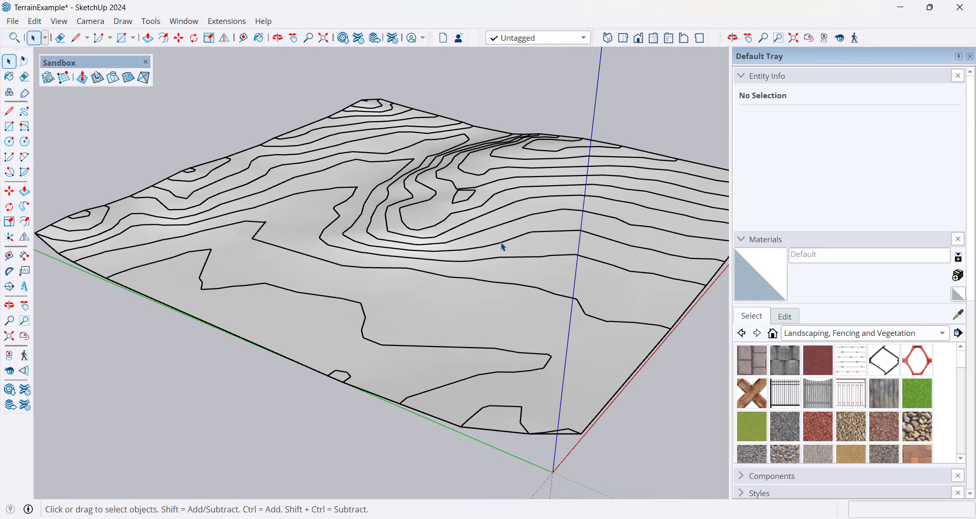
pyautogui.click(59, 22)
pyautogui.click(101, 69)
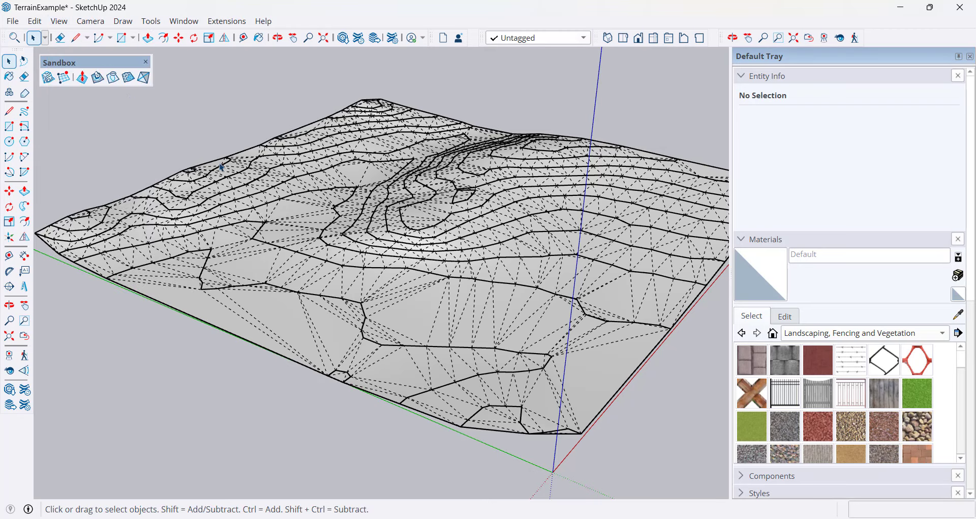
pyautogui.moveTo(434, 296); pyautogui.dragTo(433, 333, button='middle')
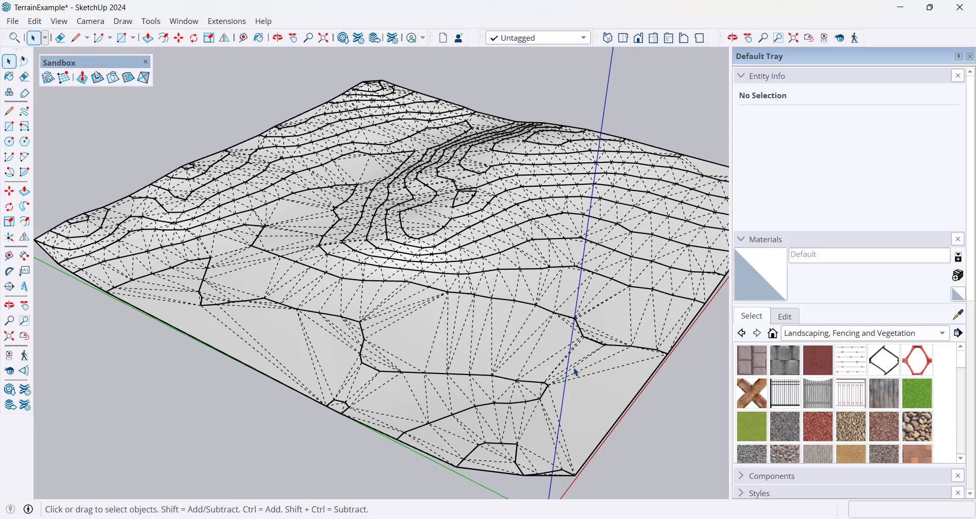
# Step: Open the terrain group and select individual triangular faces in the widely spaced area between the lower contours
pyautogui.scroll(6, 361, 368)
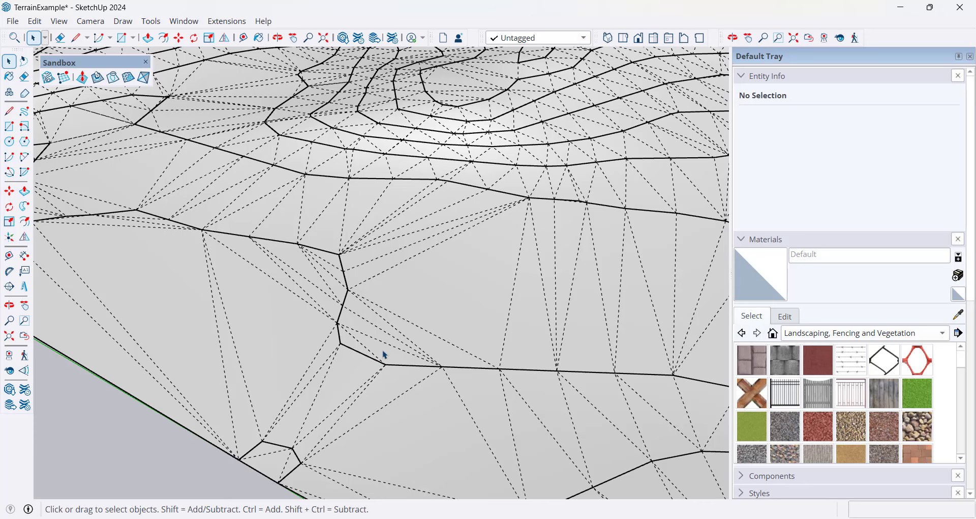
pyautogui.doubleClick(464, 308)
pyautogui.click(475, 288)
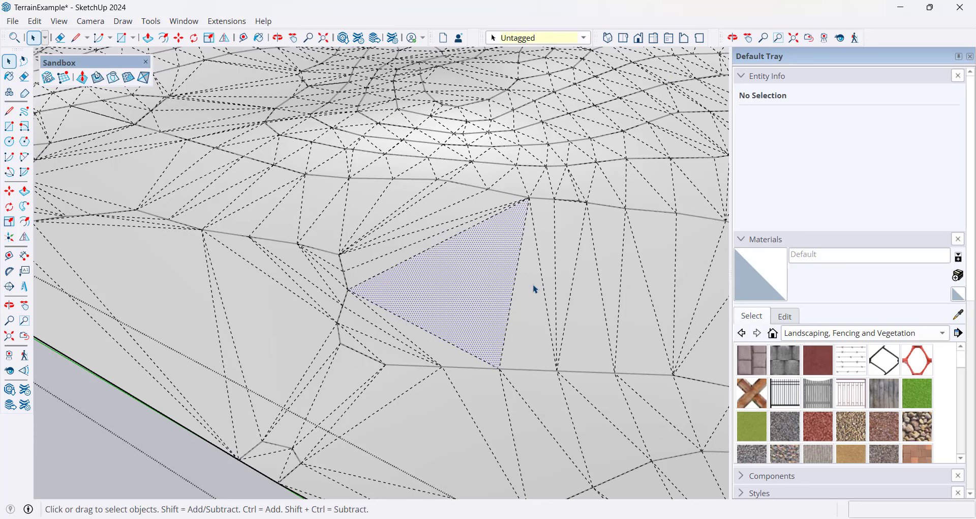
pyautogui.click(537, 289)
pyautogui.click(546, 258)
pyautogui.click(566, 236)
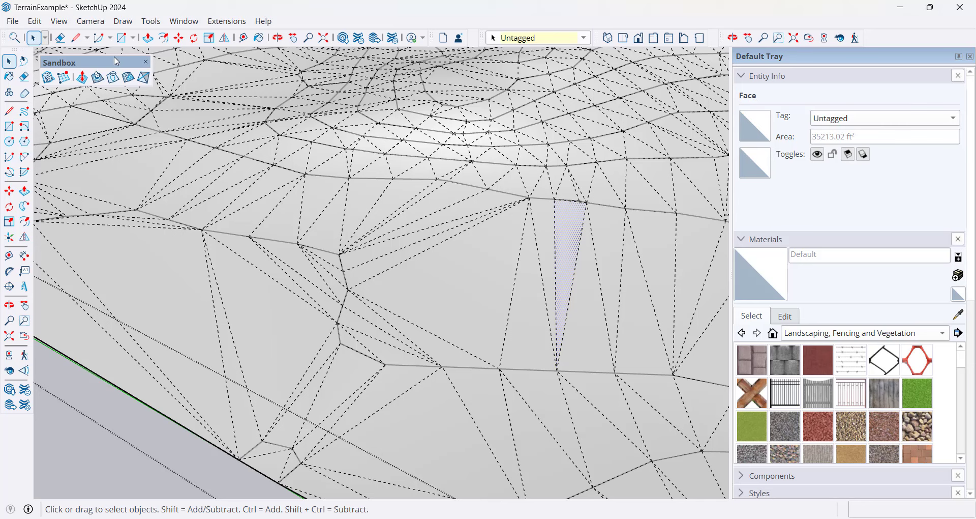
# Step: Turn off the hidden geometry display and select the whole terrain surface inside the group
pyautogui.click(53, 21)
pyautogui.click(77, 69)
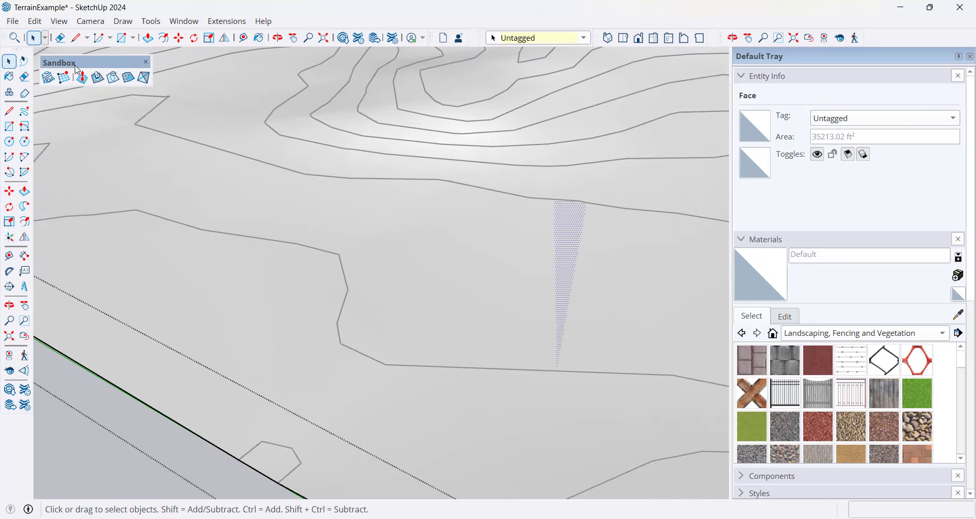
pyautogui.scroll(-8, 388, 216)
pyautogui.click(407, 224)
# Step: Examine the smoothness of the selected terrain surface close up and leave the group
pyautogui.moveTo(407, 225); pyautogui.dragTo(233, 151, button='middle')
pyautogui.scroll(6, 358, 201)
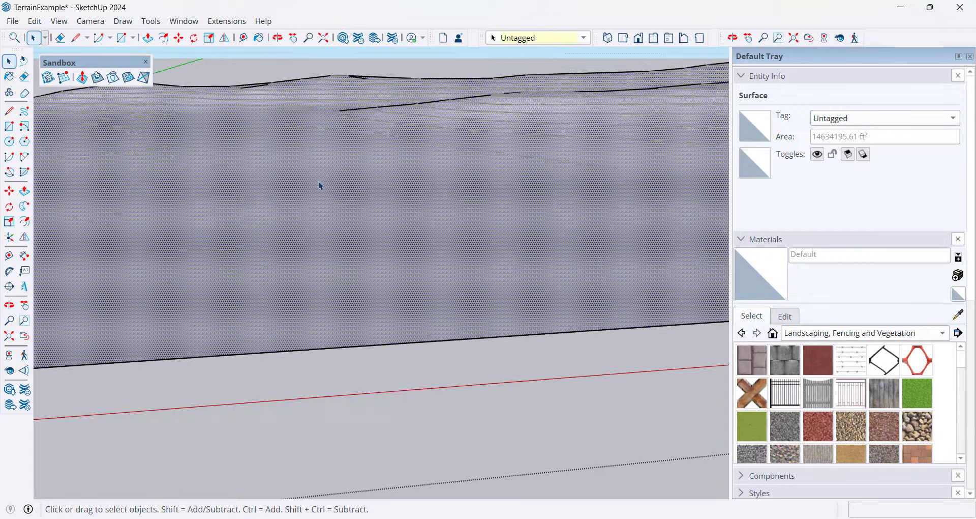
pyautogui.scroll(3, 321, 186)
pyautogui.moveTo(312, 167)
pyautogui.mouseDown(button='middle')
pyautogui.moveTo(325, 176)
pyautogui.moveTo(314, 168)
pyautogui.mouseUp(button='middle')
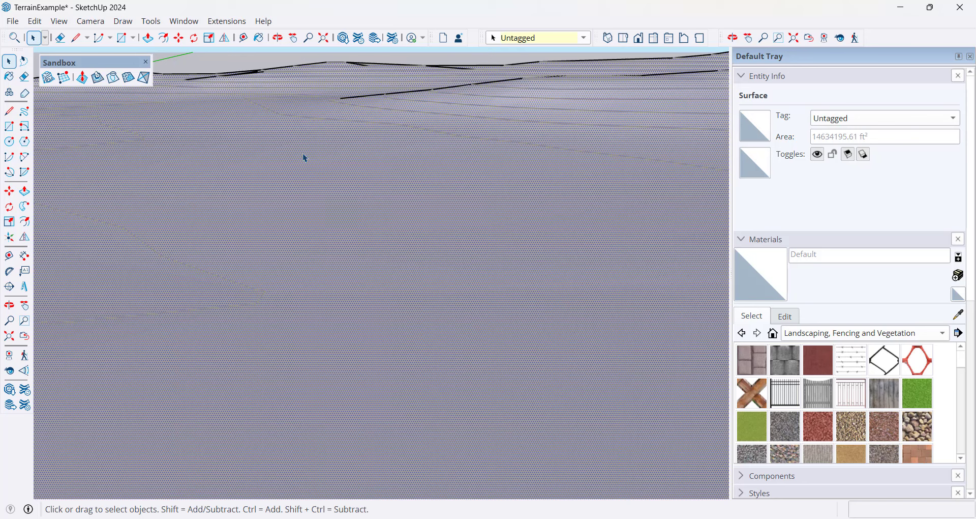
pyautogui.scroll(-5, 305, 208)
pyautogui.moveTo(337, 222); pyautogui.dragTo(529, 287, button='middle')
pyautogui.scroll(-2, 452, 262)
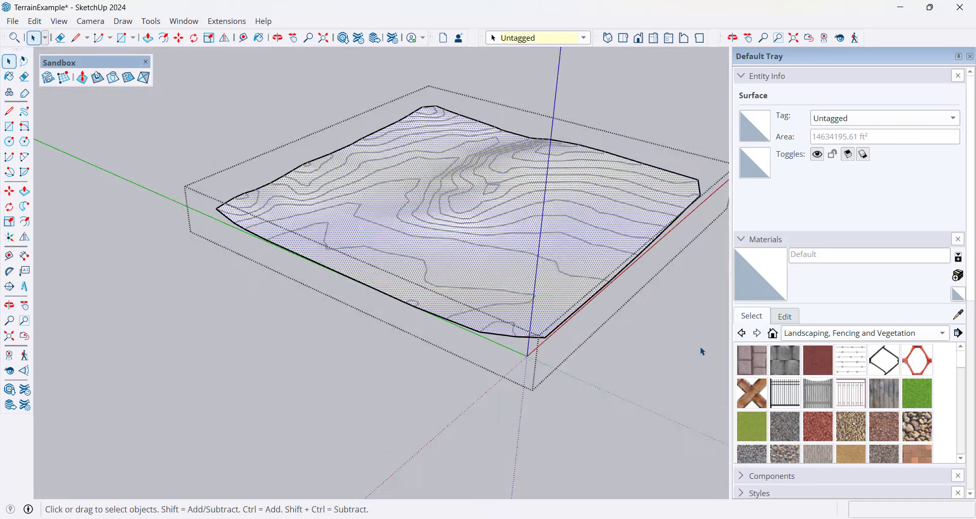
pyautogui.click(694, 349)
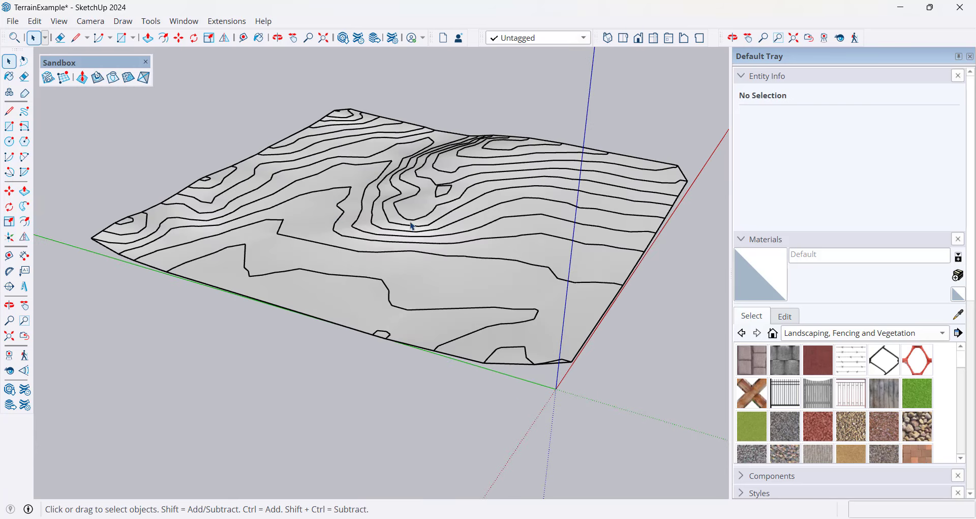
pyautogui.moveTo(412, 225); pyautogui.dragTo(477, 287, button='middle')
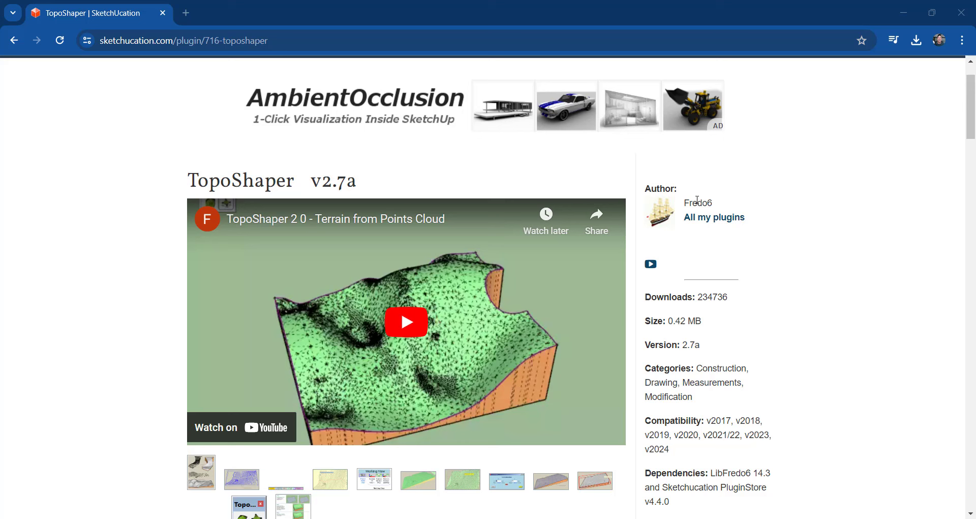
# Step: Switch to the browser and review the TopoShaper plugin page on SketchUcation down to its requirements
pyautogui.scroll(1, 184, 57)
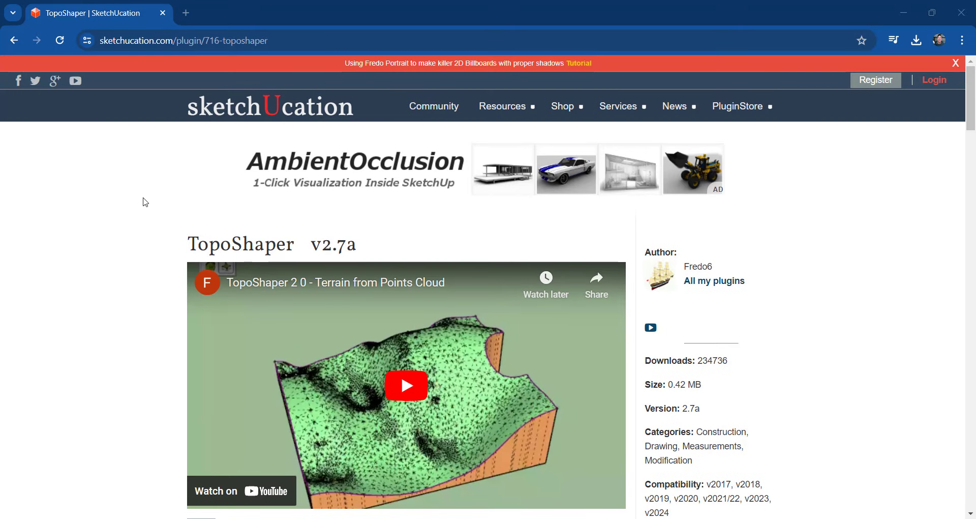
pyautogui.scroll(-3, 145, 200)
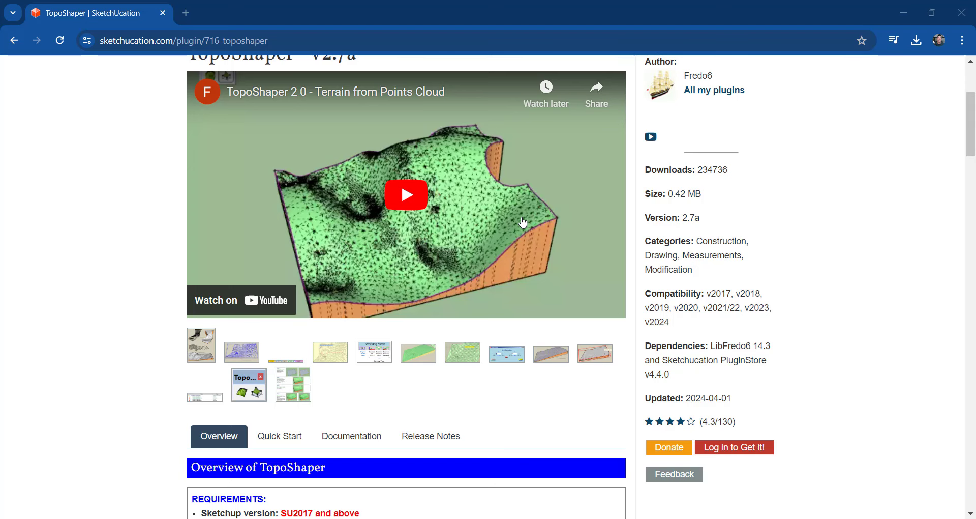
pyautogui.scroll(-3, 453, 181)
pyautogui.scroll(3, 390, 212)
pyautogui.scroll(-6, 132, 214)
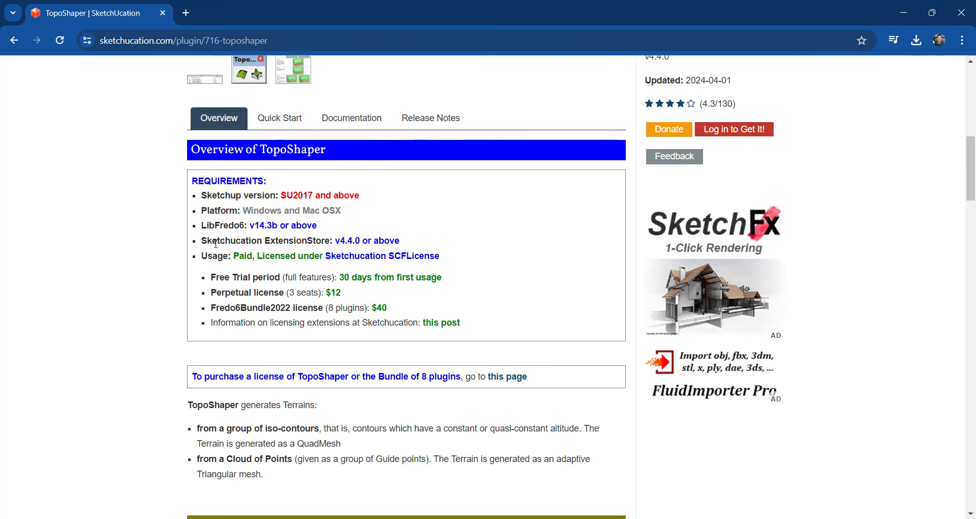
# Step: Highlight the perpetual license price and the Fredo6Bundle2022 license entry in the TopoShaper requirements
pyautogui.moveTo(341, 293); pyautogui.dragTo(327, 293)
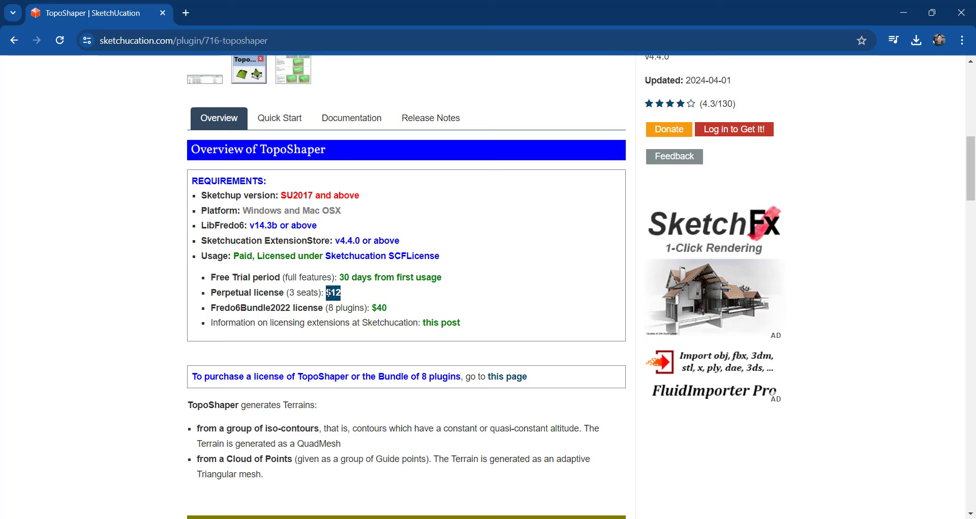
pyautogui.click(328, 292)
pyautogui.moveTo(342, 294); pyautogui.dragTo(326, 294)
pyautogui.click(358, 288)
pyautogui.moveTo(387, 308); pyautogui.dragTo(371, 308)
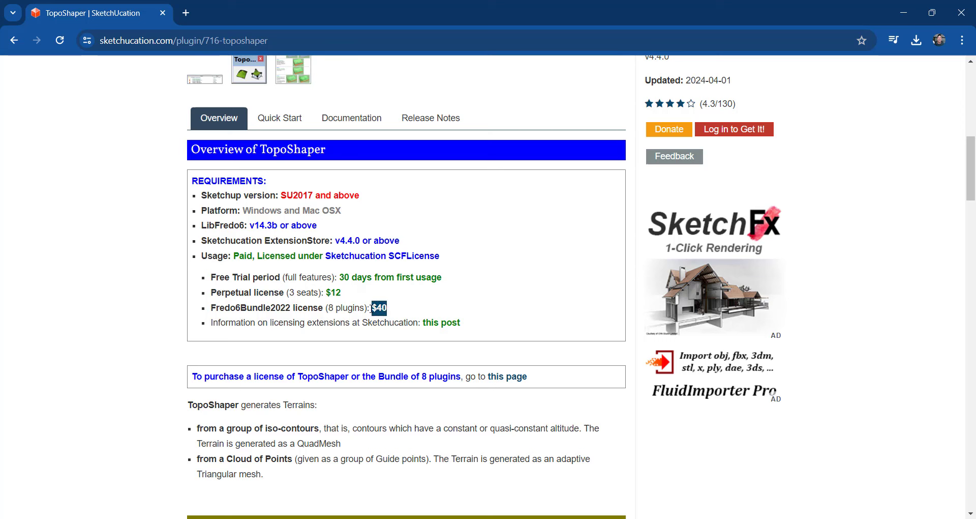
pyautogui.click(395, 306)
pyautogui.moveTo(391, 312); pyautogui.dragTo(209, 313)
pyautogui.click(235, 307)
# Step: Open the LibFredo6 plugin page from the TopoShaper requirements in a new browser tab and look it over
pyautogui.rightClick(284, 227)
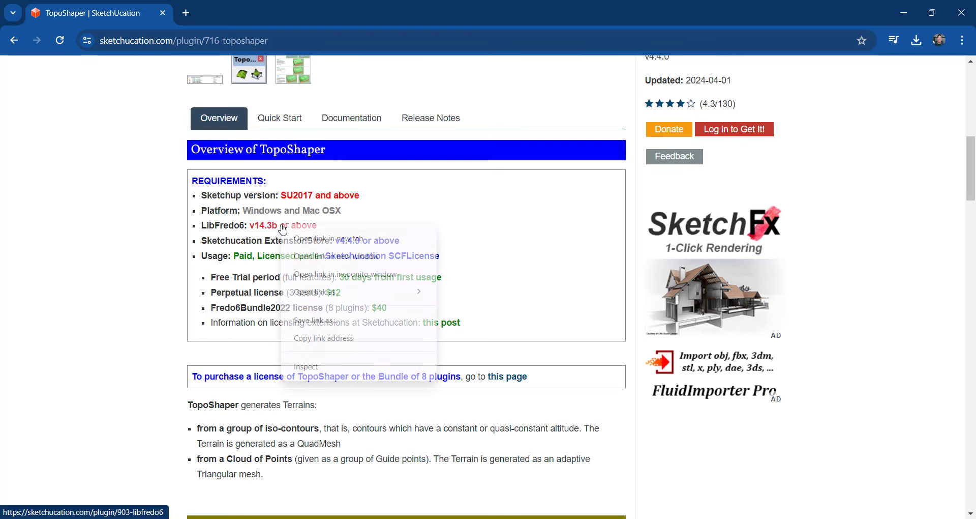
pyautogui.click(308, 238)
pyautogui.click(229, 8)
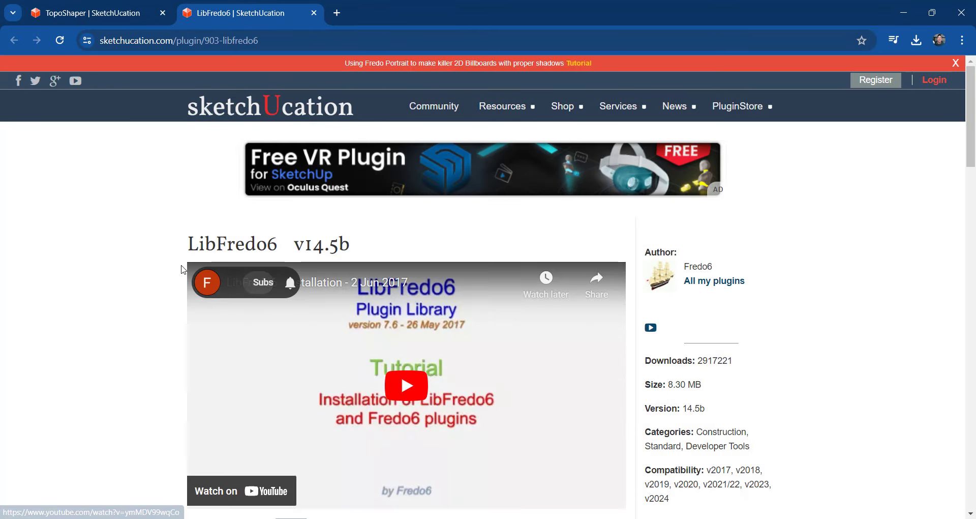
pyautogui.scroll(-2, 178, 270)
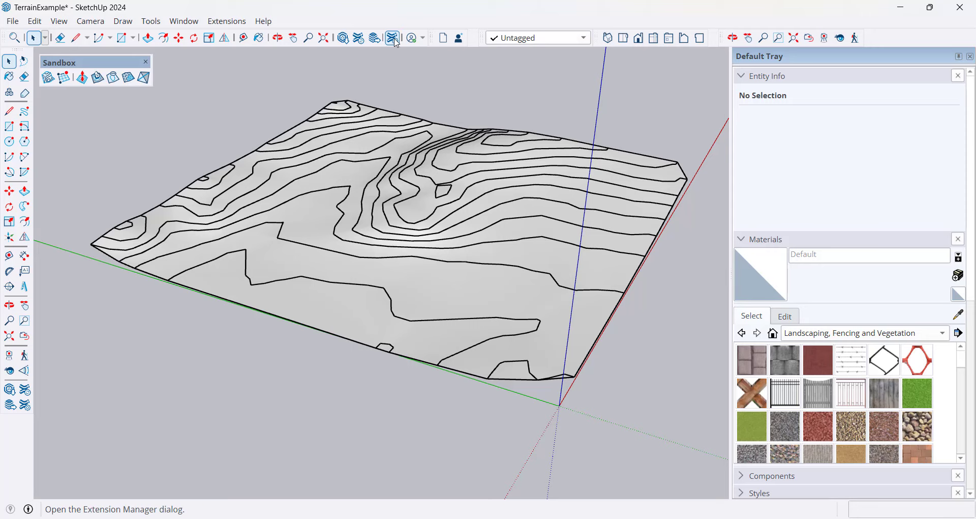
# Step: Check the installed extensions in Extension Manager, briefly open the SketchUcation ExtensionStore, and close both windows
pyautogui.click(411, 37)
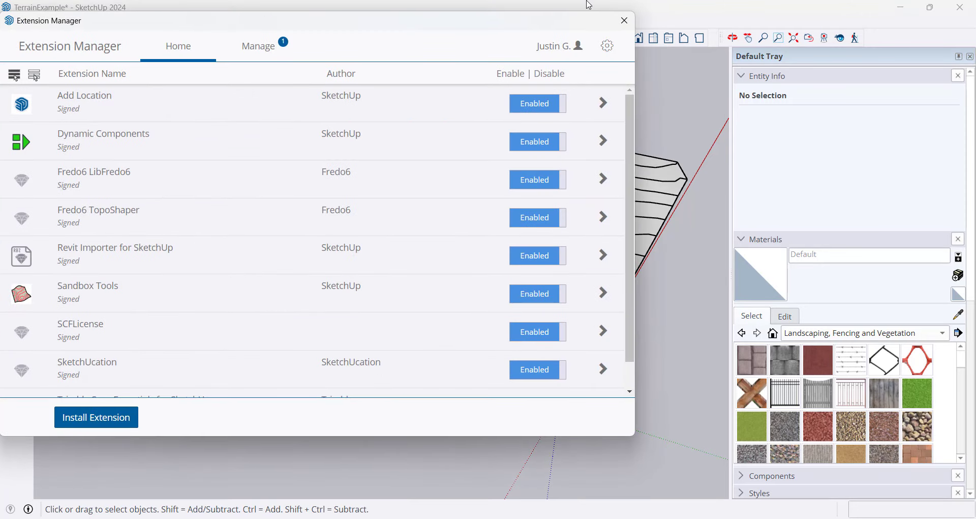
pyautogui.click(625, 20)
pyautogui.click(238, 24)
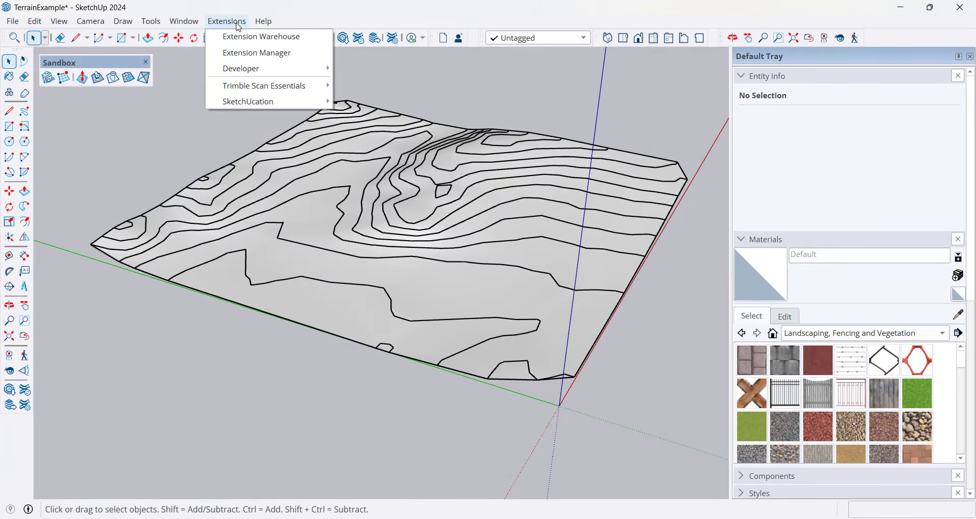
pyautogui.moveTo(250, 101)
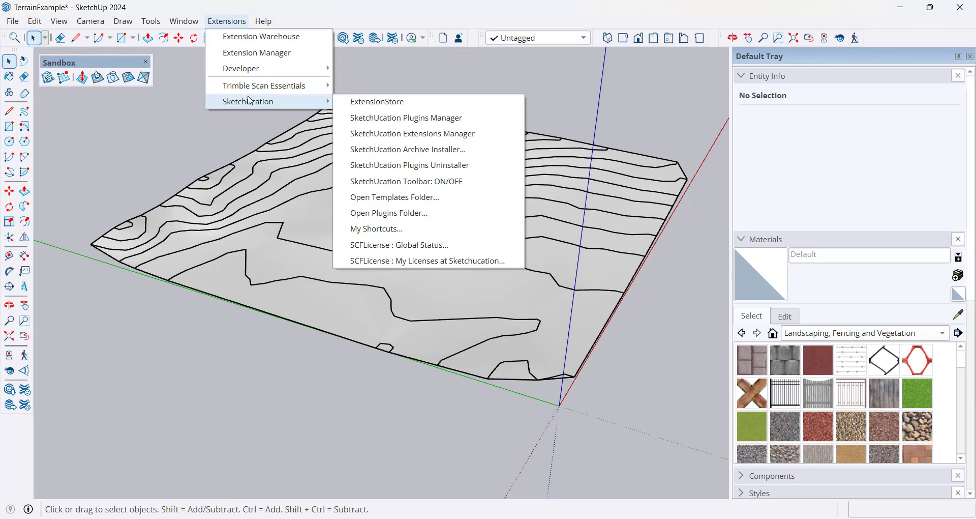
pyautogui.click(367, 103)
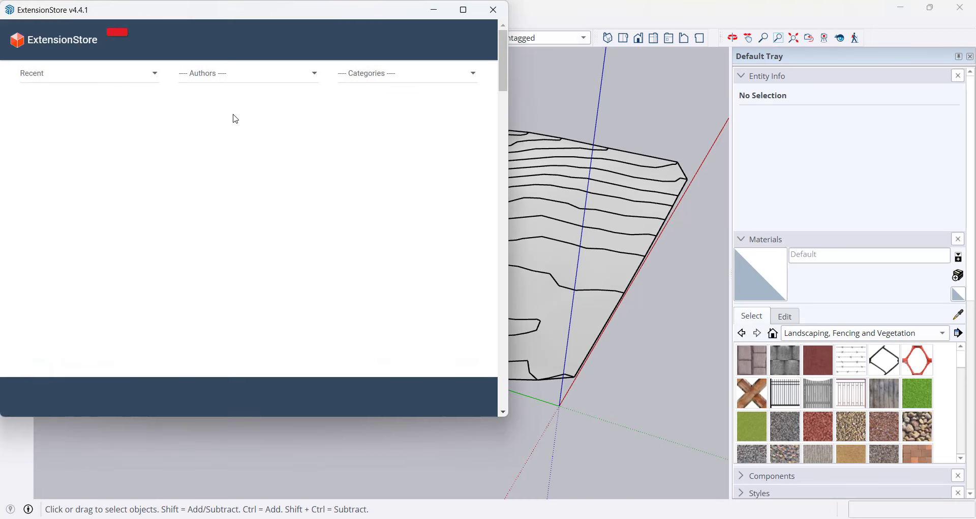
pyautogui.click(493, 10)
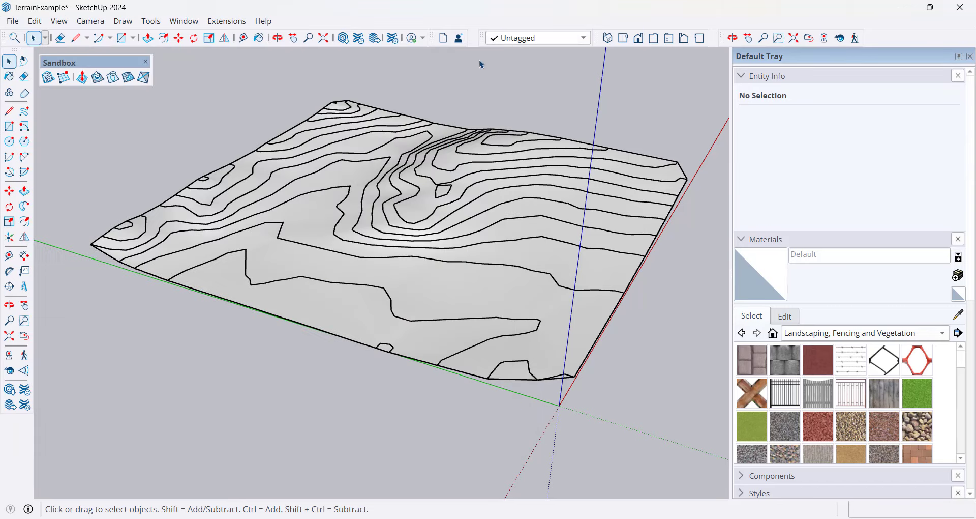
# Step: Hide the Sandbox toolbar and show the TopoShaper toolbar floating in its place
pyautogui.click(146, 63)
pyautogui.rightClick(889, 34)
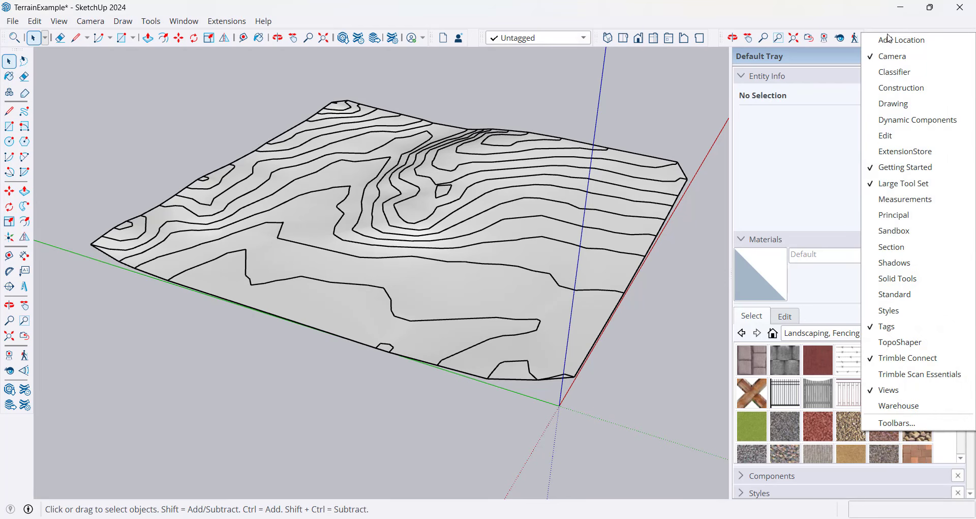
pyautogui.click(900, 342)
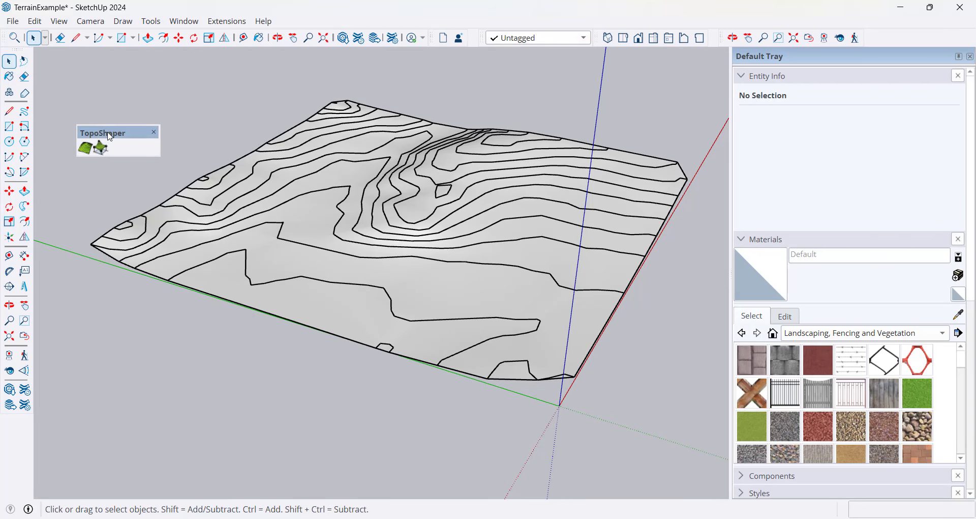
pyautogui.moveTo(109, 131); pyautogui.dragTo(83, 70)
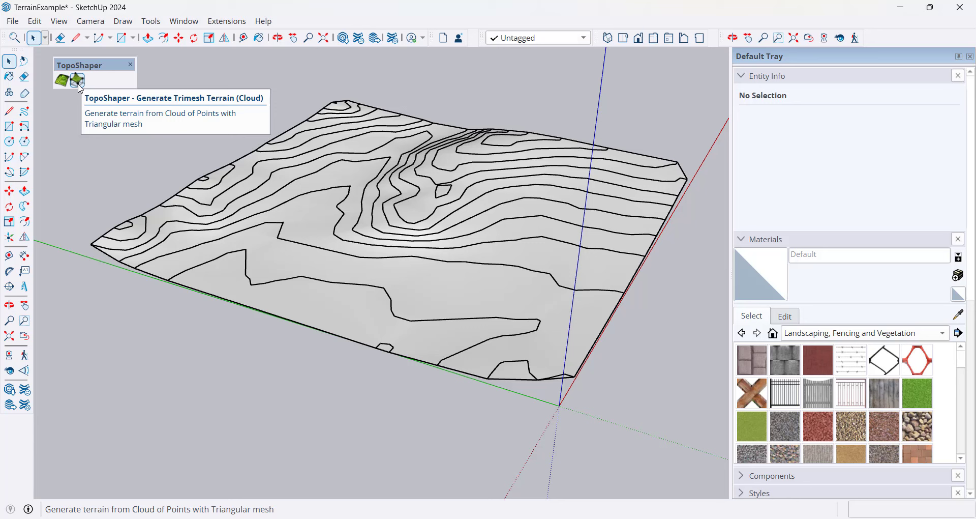
# Step: Hide the existing terrain surface group that covers the contour lines
pyautogui.moveTo(478, 283); pyautogui.dragTo(470, 310, button='middle')
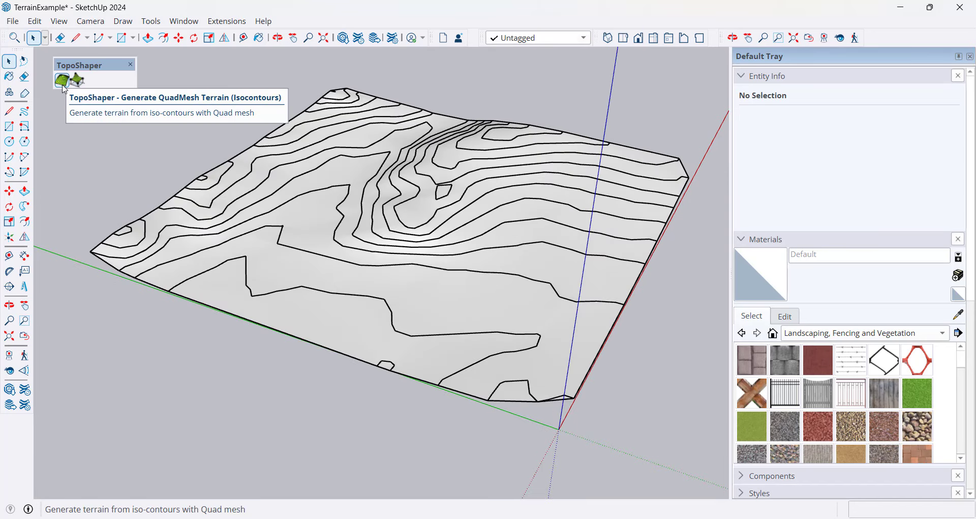
pyautogui.click(462, 308)
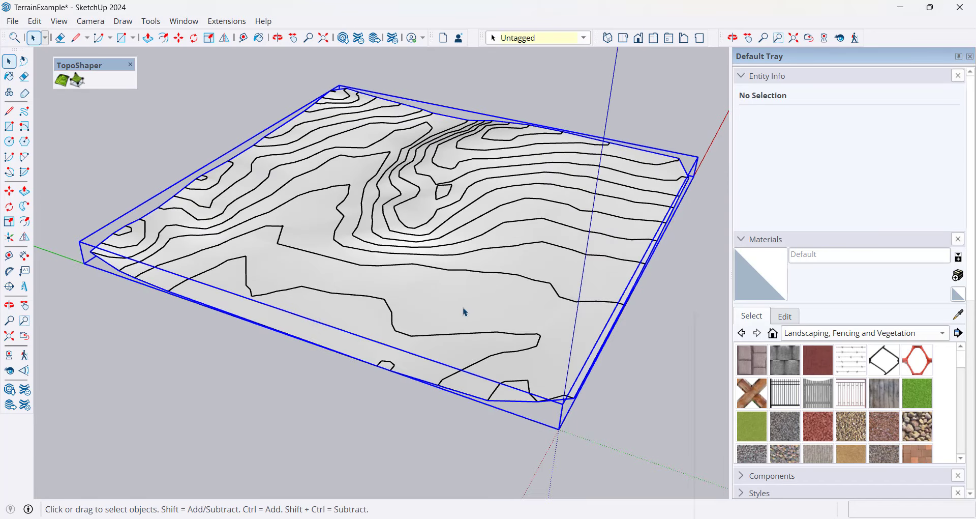
pyautogui.rightClick(463, 307)
pyautogui.click(489, 348)
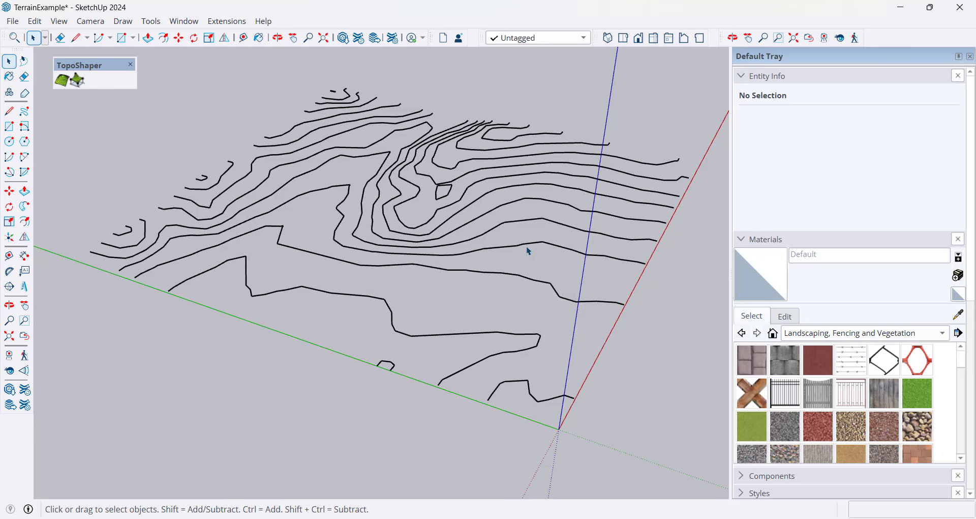
# Step: Select all the contour lines and start TopoShaper's Generate QuadMesh Terrain from isocontours on them
pyautogui.moveTo(409, 175); pyautogui.dragTo(344, 186, button='middle')
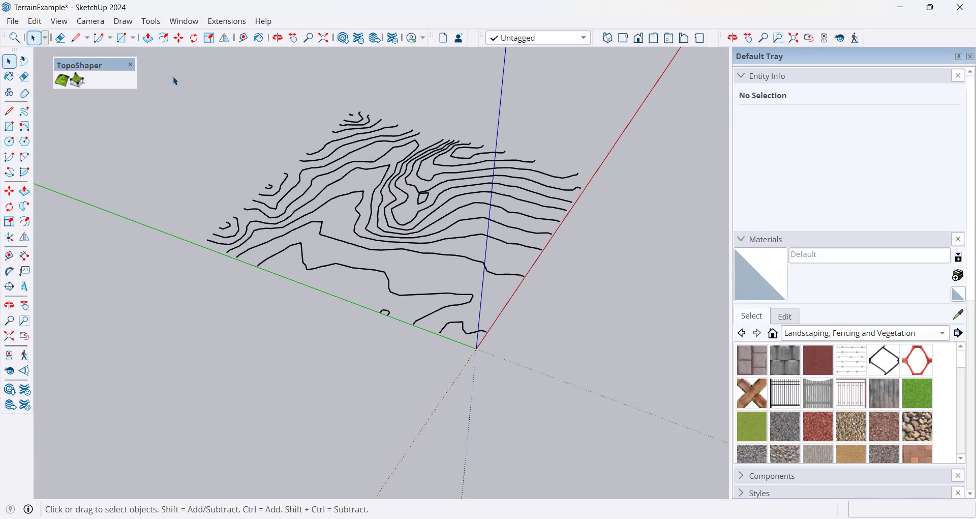
pyautogui.moveTo(173, 76); pyautogui.dragTo(660, 418)
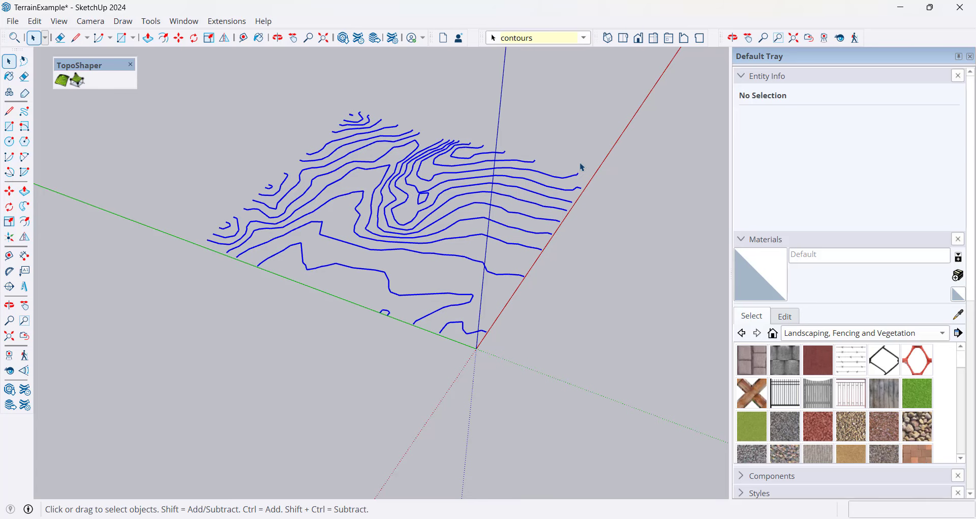
pyautogui.scroll(3, 472, 208)
pyautogui.scroll(2, 472, 209)
pyautogui.scroll(-1, 564, 188)
pyautogui.scroll(2, 450, 203)
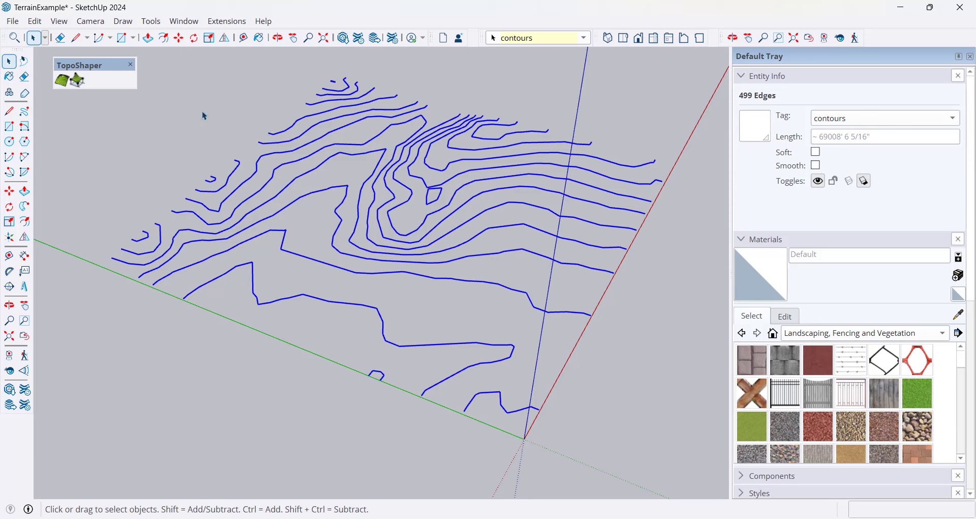
pyautogui.click(62, 82)
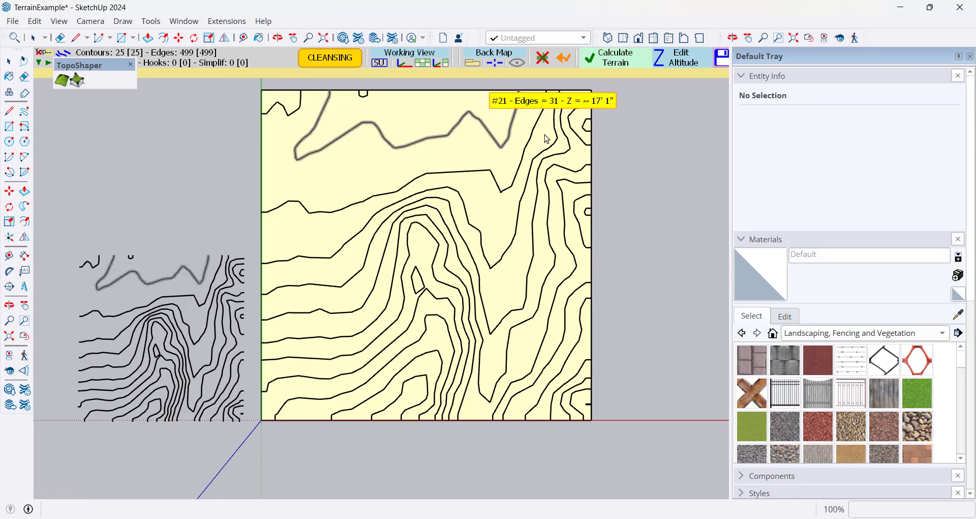
# Step: Exclude the tiny contour on the map's green-axis end edge and the four-edge contour #11 near the corner, and inspect the cleaned contours
pyautogui.click(362, 98)
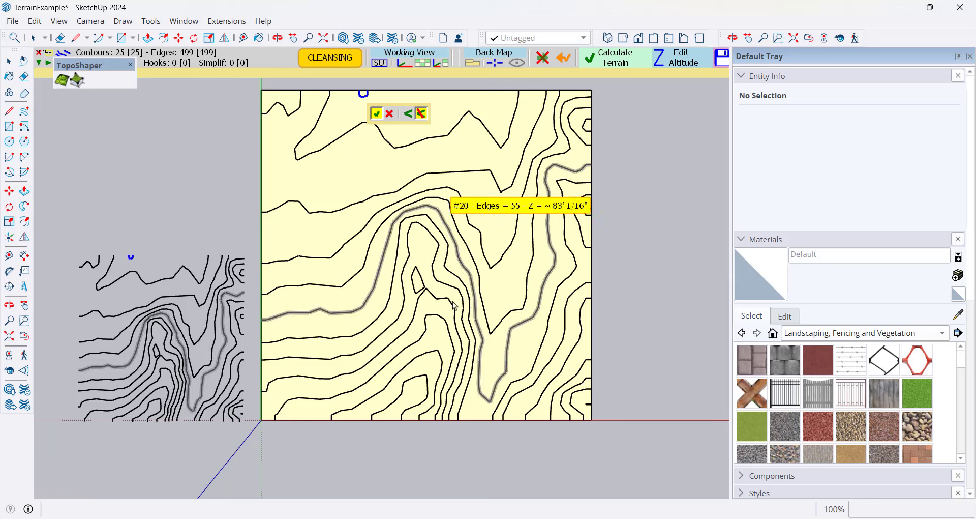
pyautogui.scroll(5, 595, 422)
pyautogui.scroll(2, 577, 394)
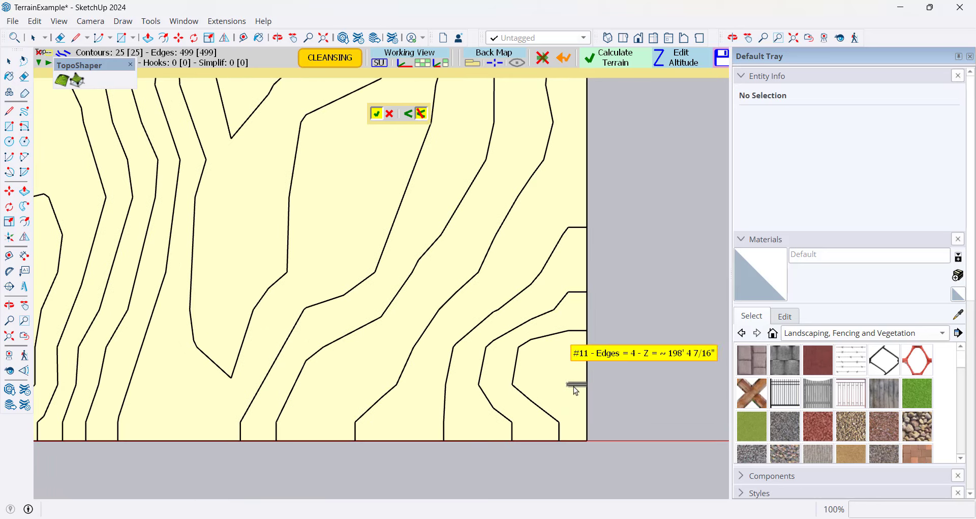
pyautogui.click(575, 385)
pyautogui.click(596, 405)
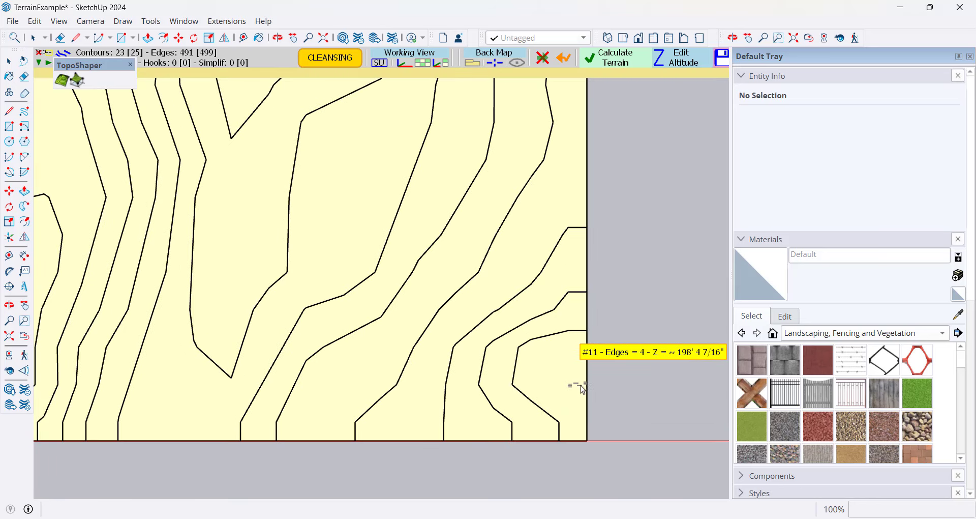
pyautogui.scroll(4, 586, 386)
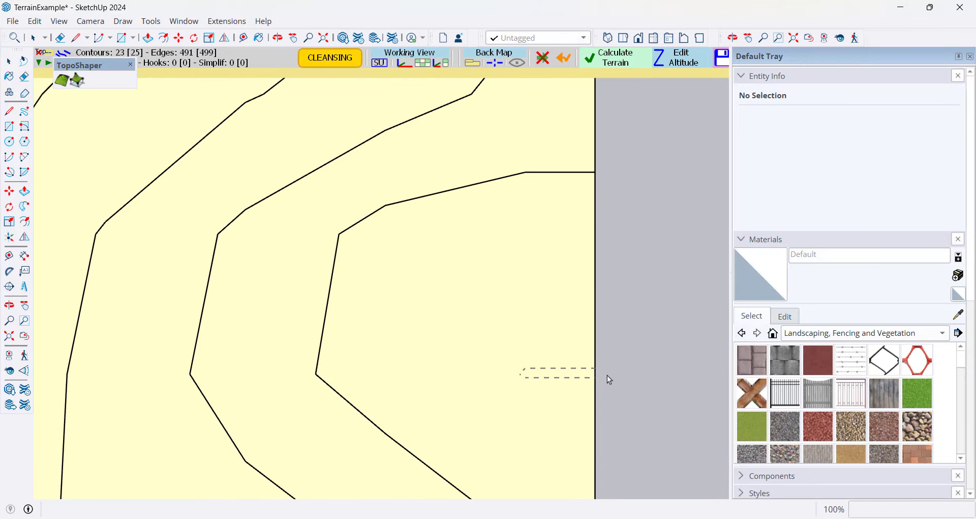
pyautogui.scroll(-6, 665, 367)
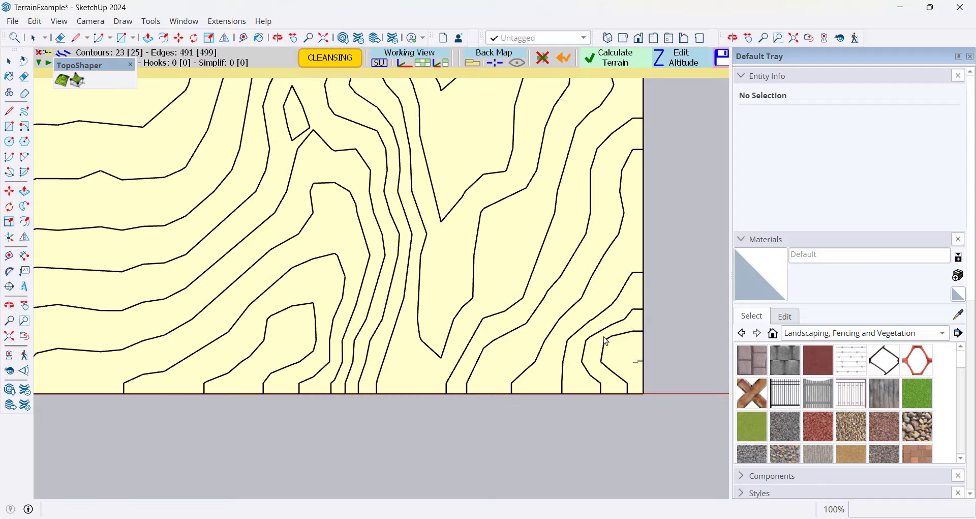
pyautogui.scroll(-4, 564, 317)
pyautogui.scroll(3, 495, 120)
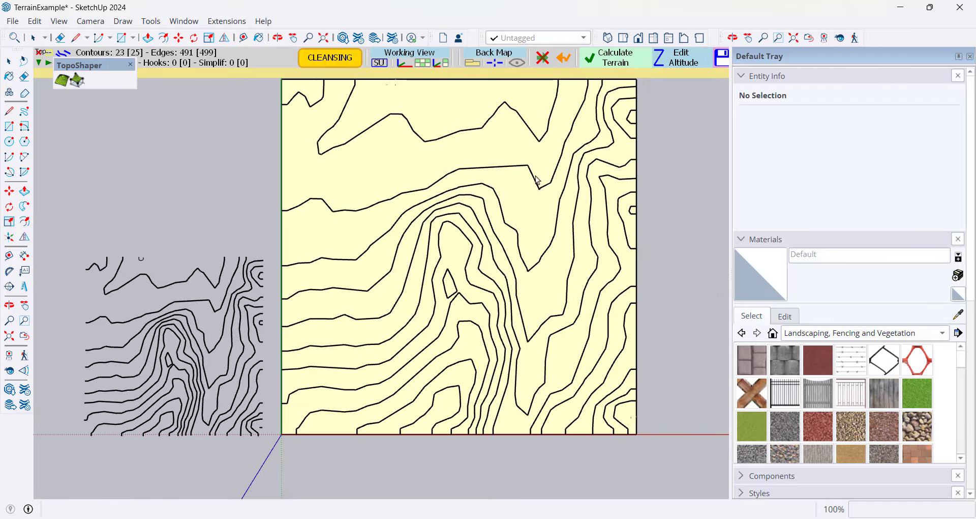
pyautogui.scroll(-2, 478, 240)
pyautogui.scroll(1, 522, 204)
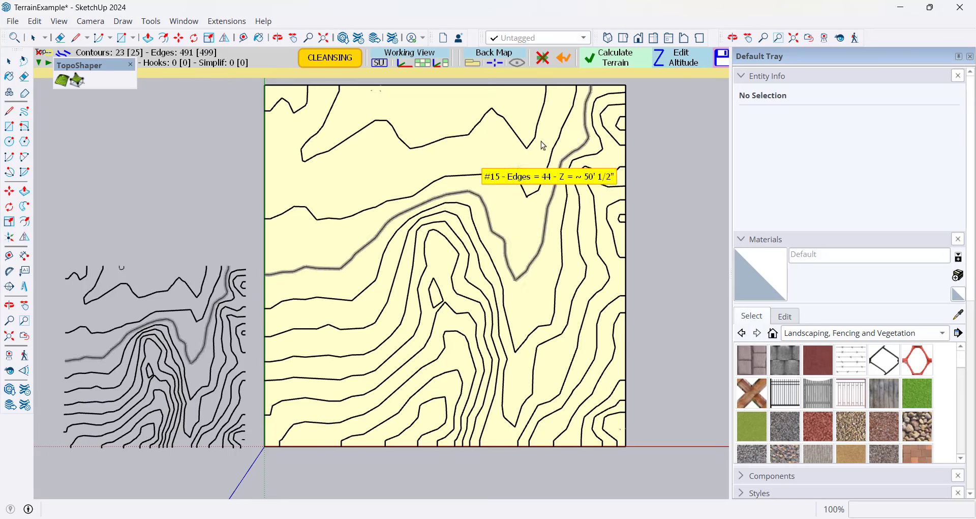
# Step: Open the Altitude Editor for the contours and set the reference altitude to 510'
pyautogui.click(675, 60)
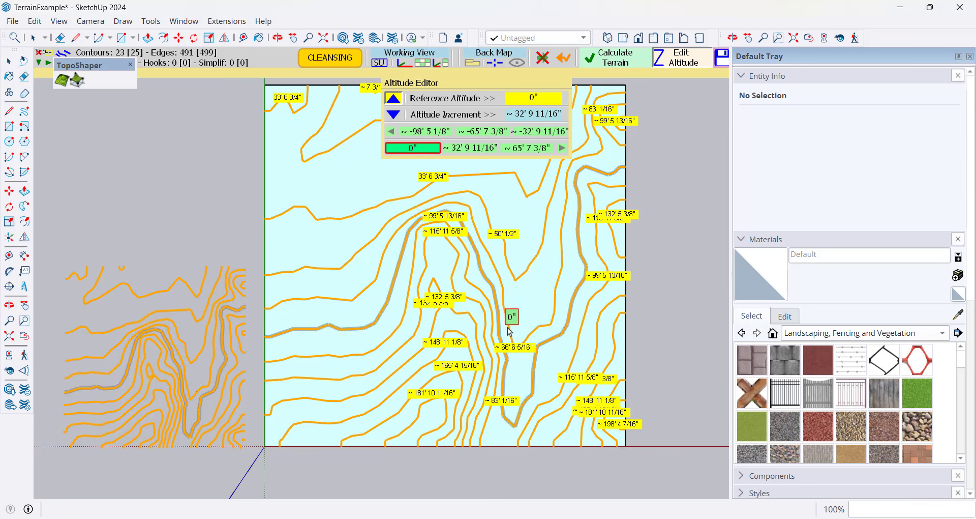
pyautogui.click(535, 98)
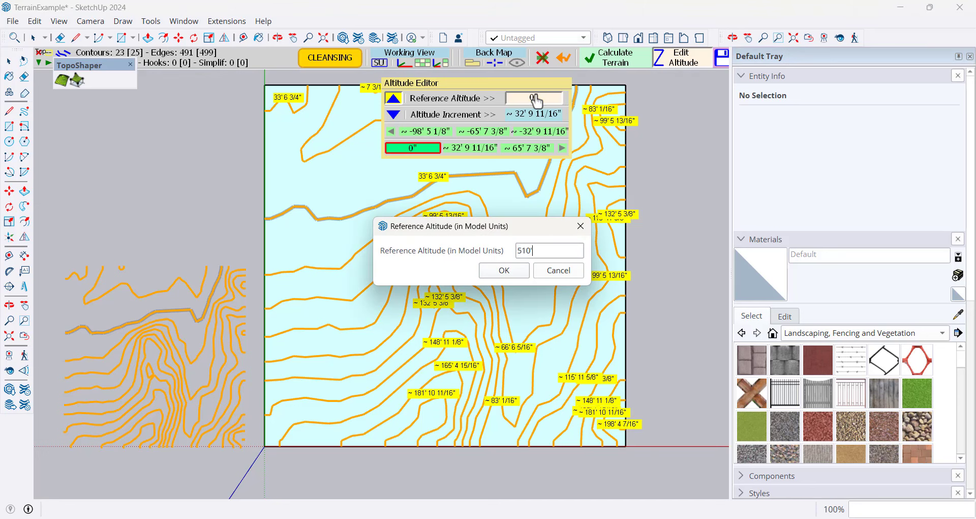
pyautogui.press('Return')
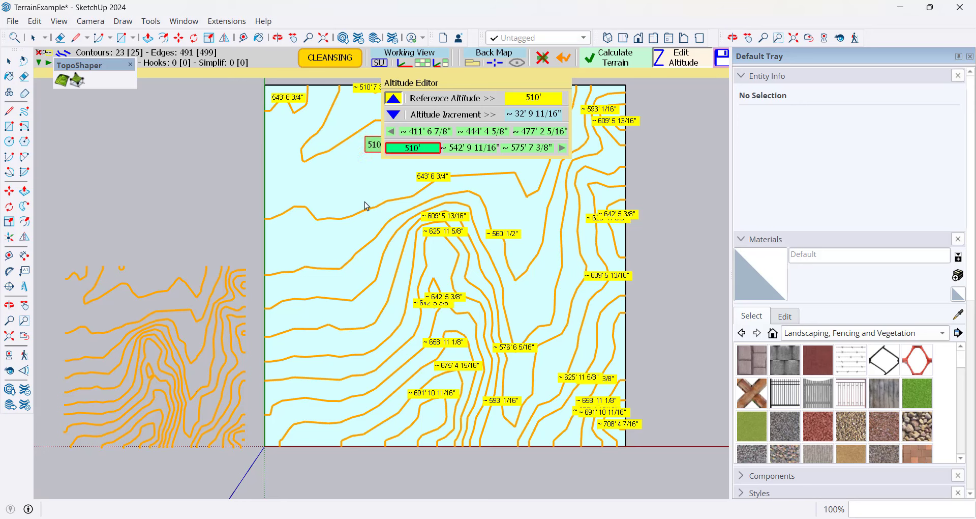
pyautogui.scroll(-2, 374, 291)
pyautogui.scroll(-1, 376, 294)
pyautogui.scroll(2, 389, 224)
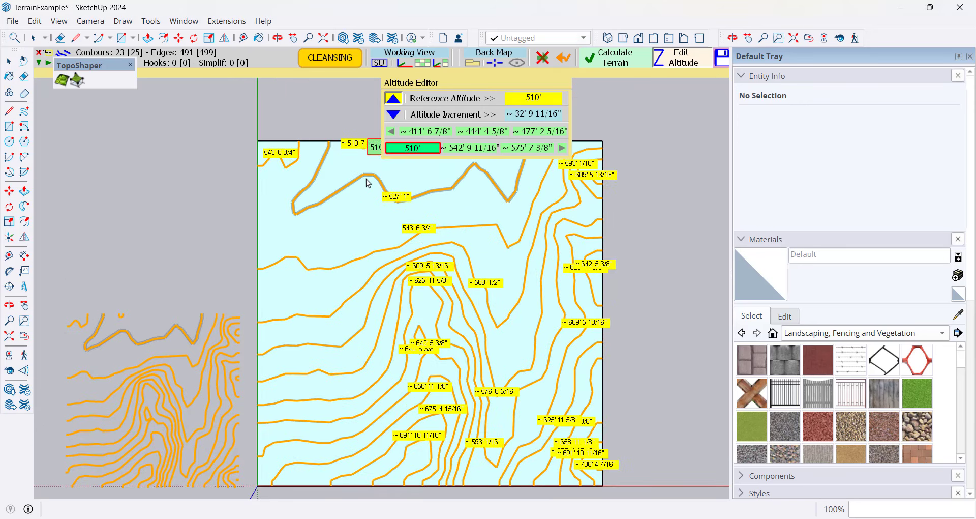
# Step: Reset the contours' reference altitude to 0
pyautogui.scroll(-1, 369, 179)
pyautogui.scroll(-1, 370, 180)
pyautogui.click(532, 98)
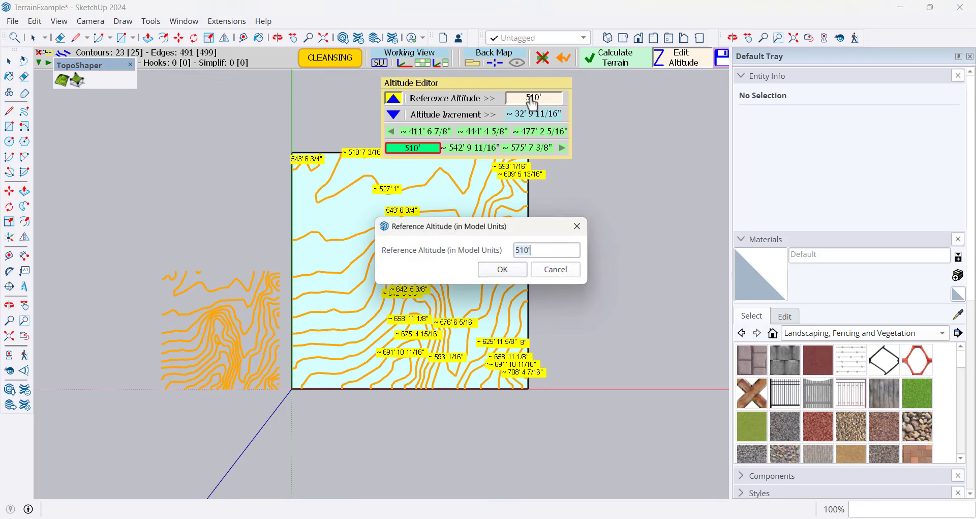
pyautogui.write('0')
pyautogui.press('Return')
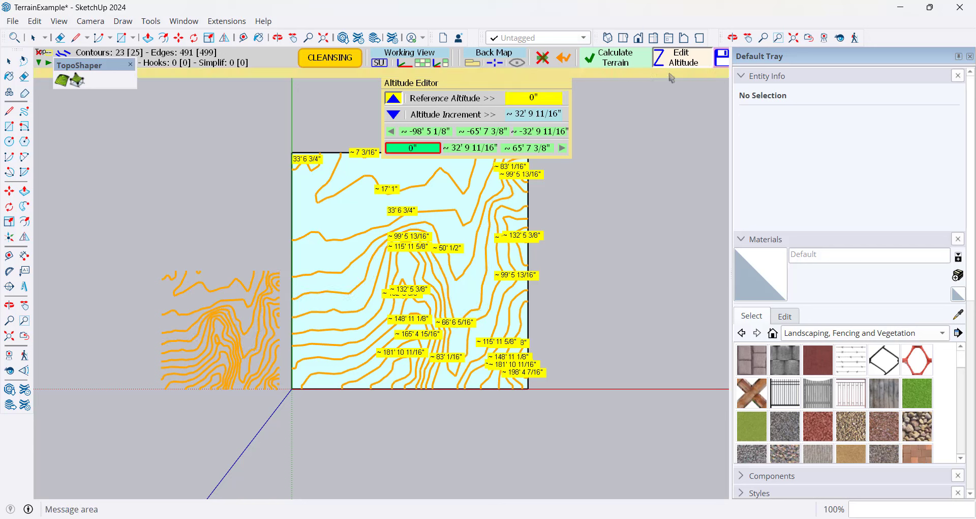
# Step: Calculate the terrain from the cleaned contours and inspect the quad mesh preview close up
pyautogui.click(615, 57)
pyautogui.scroll(-2, 525, 221)
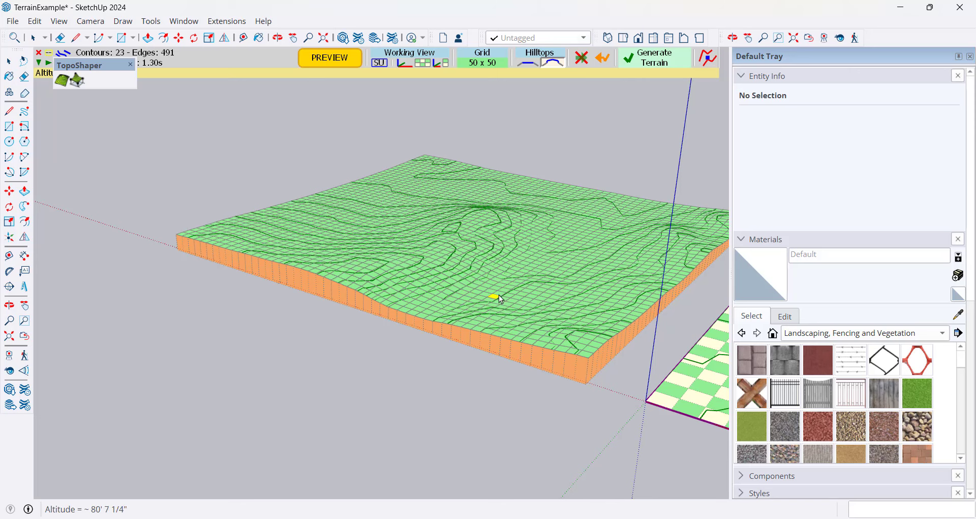
pyautogui.scroll(3, 483, 303)
pyautogui.scroll(2, 483, 303)
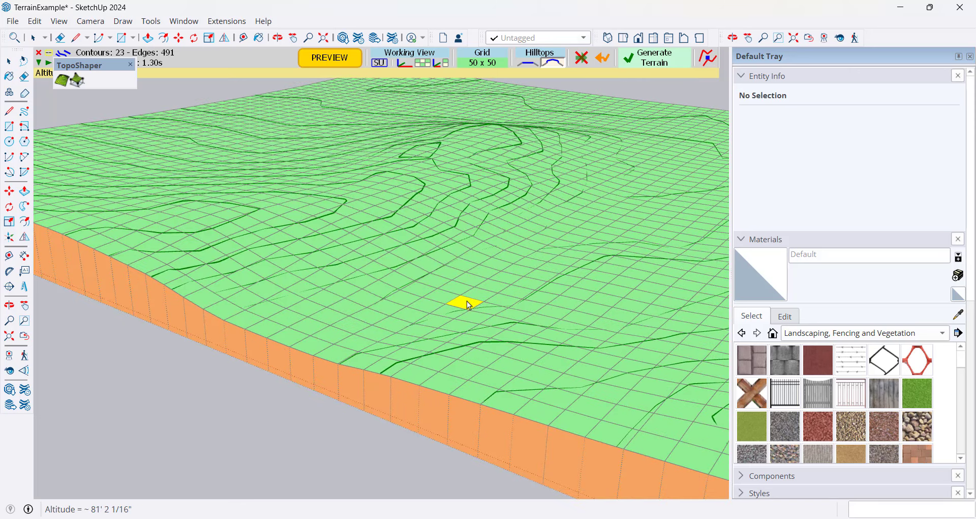
pyautogui.scroll(-3, 464, 303)
# Step: Set the Hilltops option to rounded extrapolation and check the whole terrain preview
pyautogui.moveTo(464, 303); pyautogui.dragTo(717, 260, button='middle')
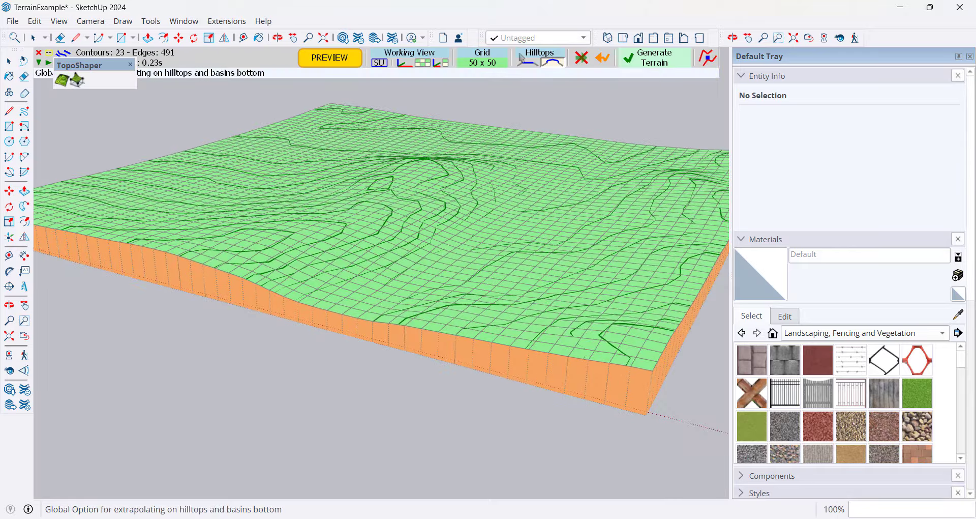
pyautogui.click(552, 67)
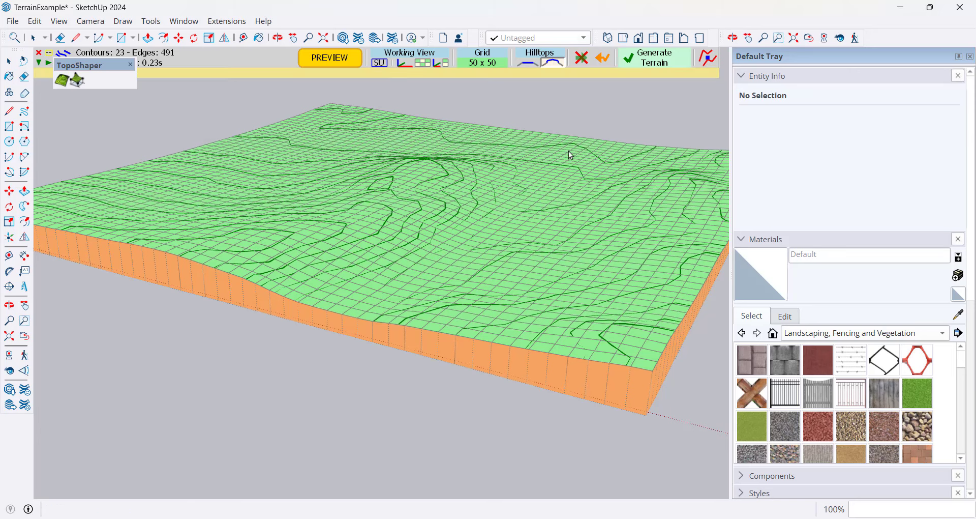
pyautogui.moveTo(478, 218); pyautogui.dragTo(473, 189, button='middle')
pyautogui.scroll(-3, 473, 189)
pyautogui.scroll(2, 488, 253)
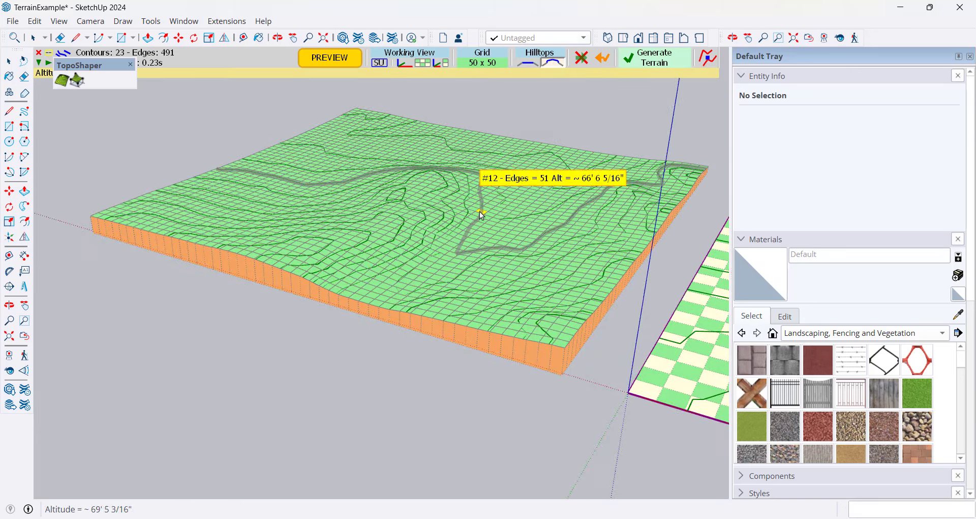
# Step: Set the terrain grid dimensions to 100 by 100 and recalculate the preview
pyautogui.click(482, 57)
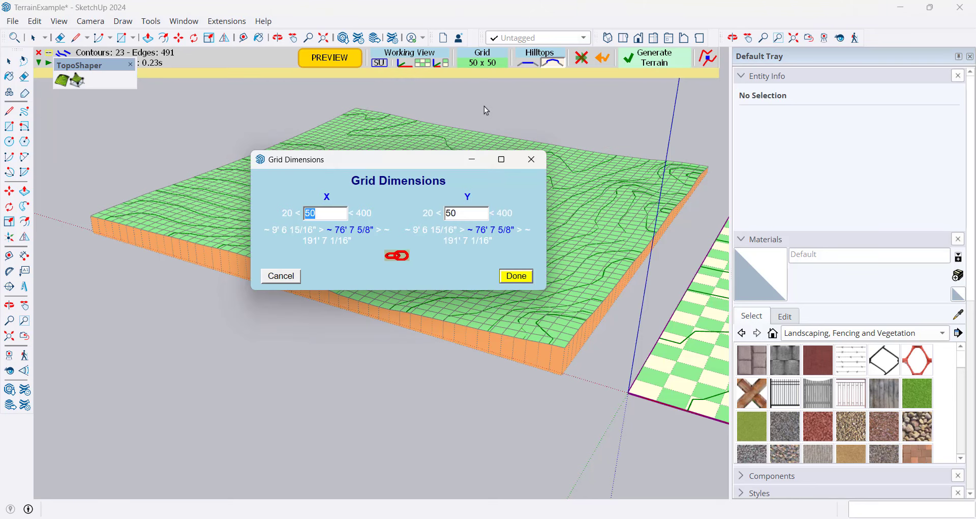
pyautogui.write('100')
pyautogui.press('Tab')
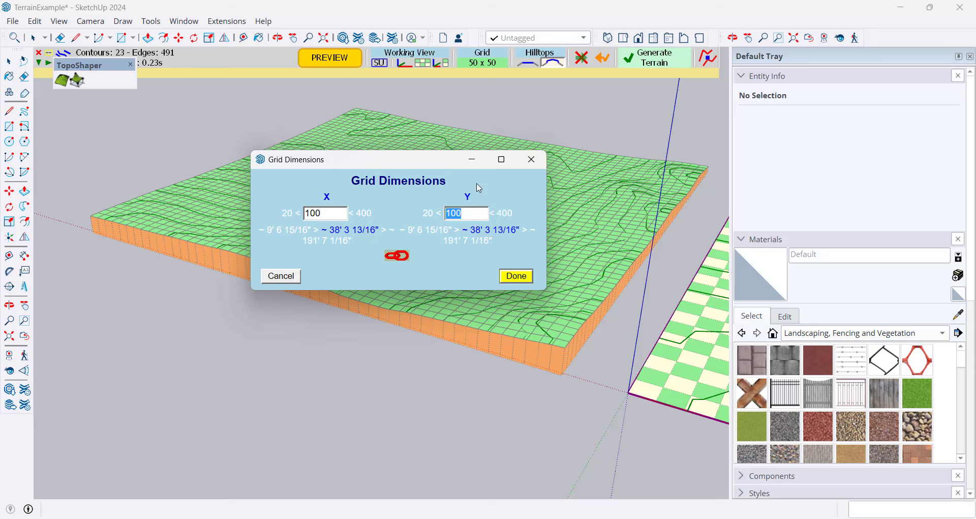
pyautogui.click(516, 275)
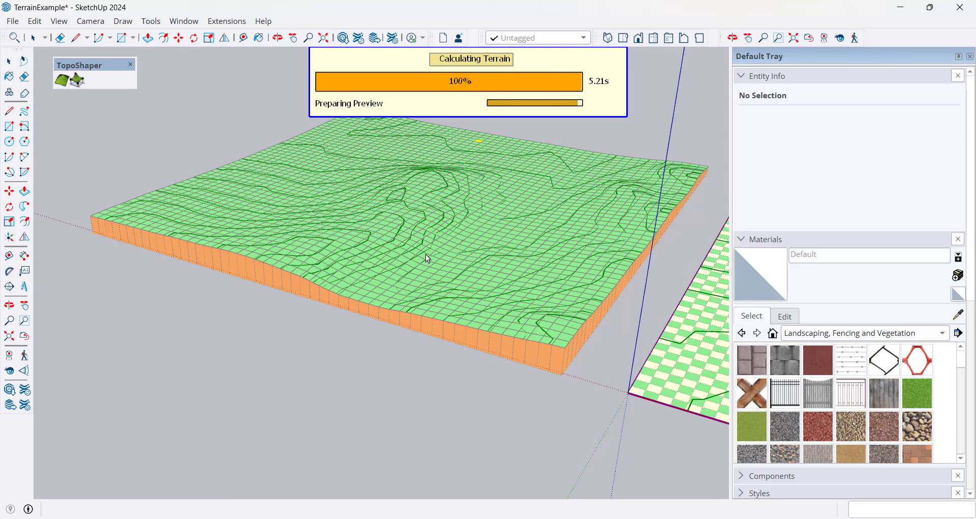
# Step: Inspect the finer quad mesh preview up close and as a whole, and generate the terrain
pyautogui.scroll(8, 456, 250)
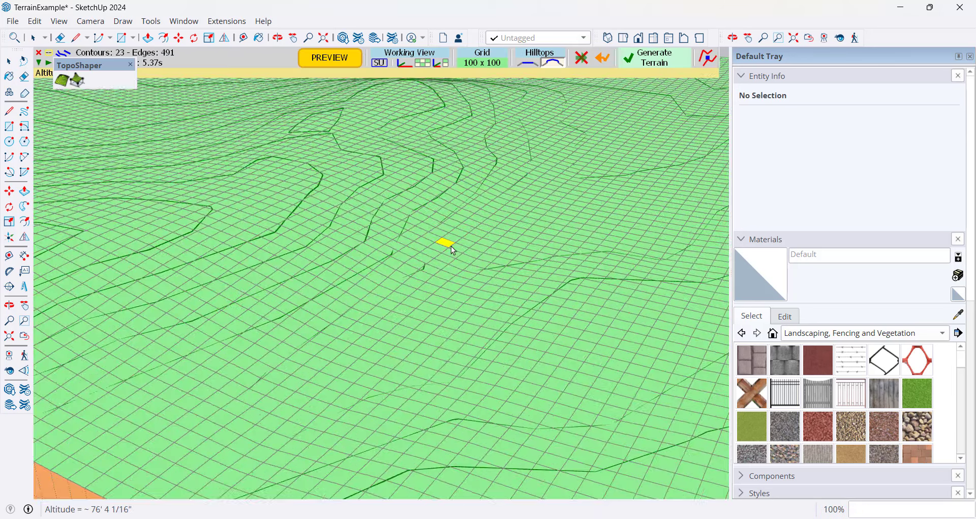
pyautogui.moveTo(447, 254); pyautogui.dragTo(503, 147, button='middle')
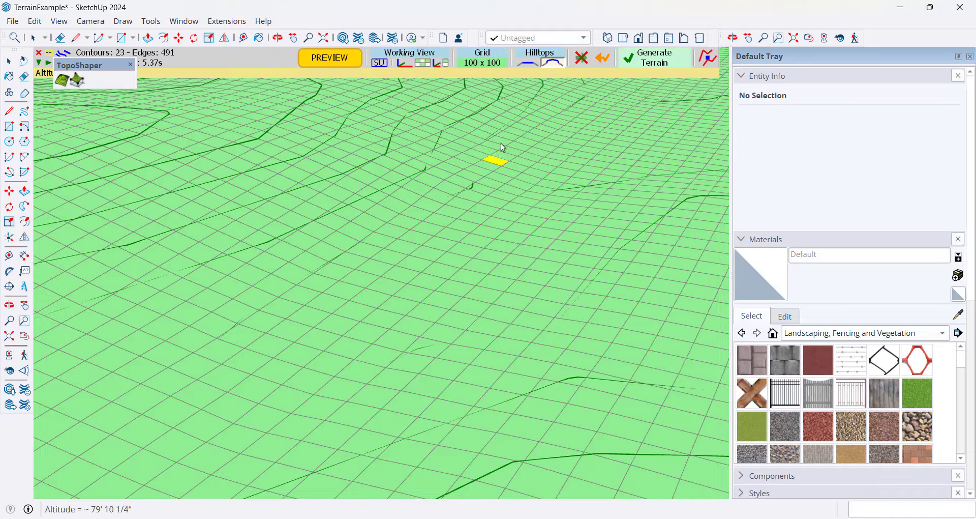
pyautogui.scroll(-10, 420, 230)
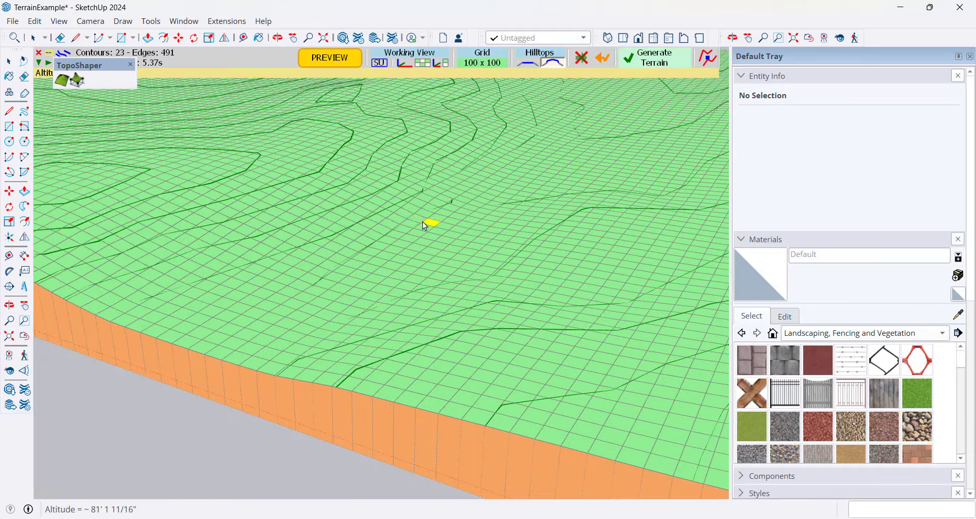
pyautogui.moveTo(483, 147); pyautogui.dragTo(531, 143, button='middle')
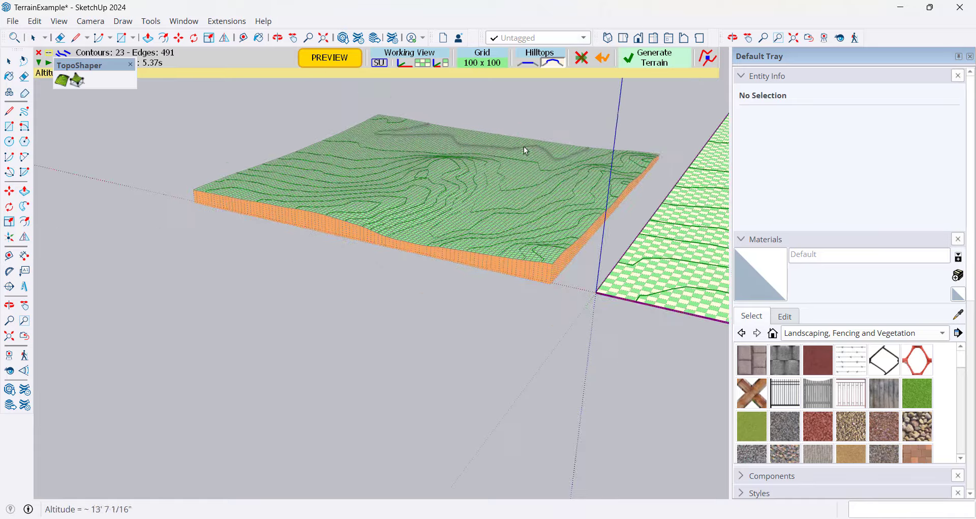
pyautogui.moveTo(524, 284)
pyautogui.mouseDown(button='middle')
pyautogui.moveTo(549, 159)
pyautogui.moveTo(529, 285)
pyautogui.moveTo(536, 328)
pyautogui.mouseUp(button='middle')
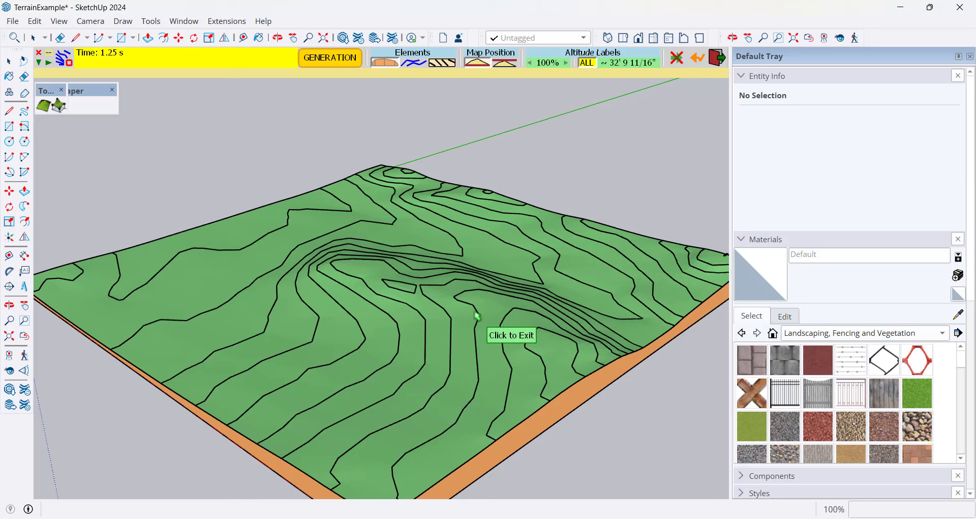
# Step: Exclude the skirt from the generated terrain and include the flat contour map
pyautogui.click(385, 62)
pyautogui.click(386, 63)
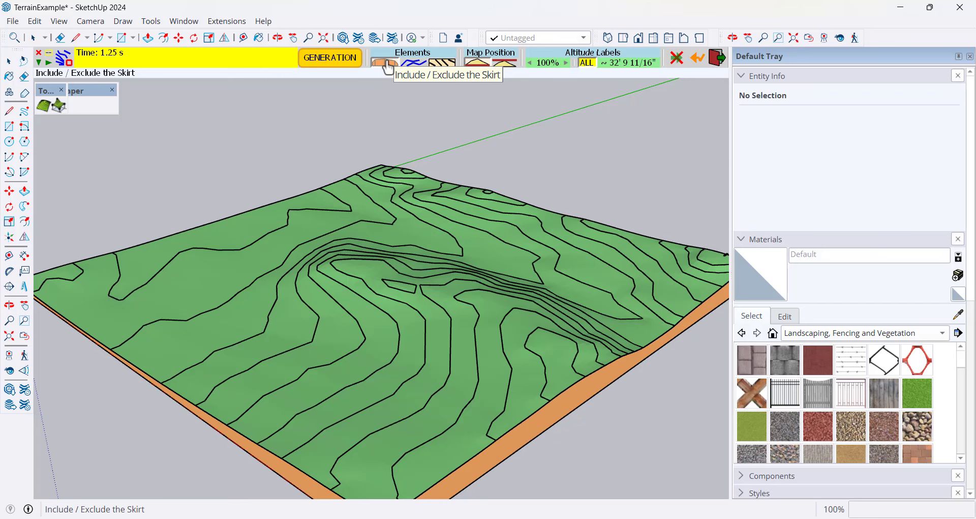
pyautogui.click(387, 63)
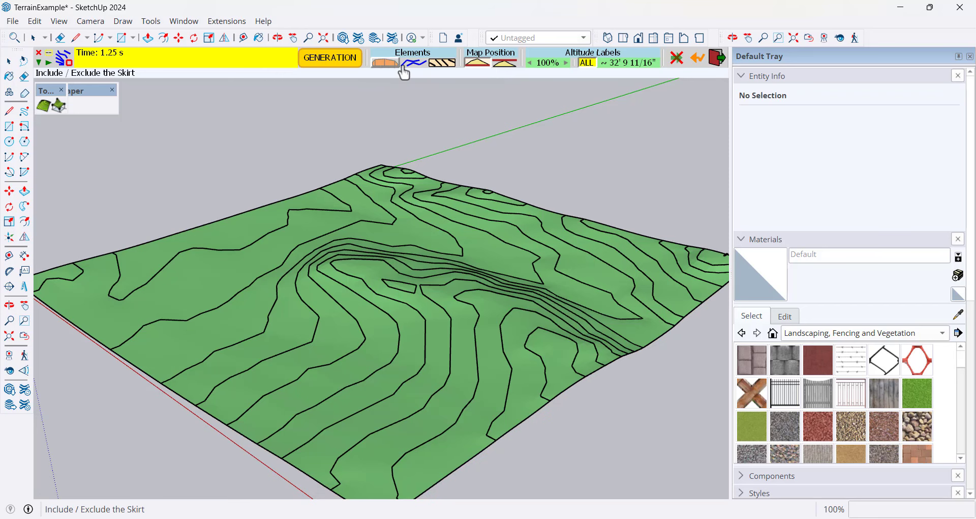
pyautogui.click(440, 73)
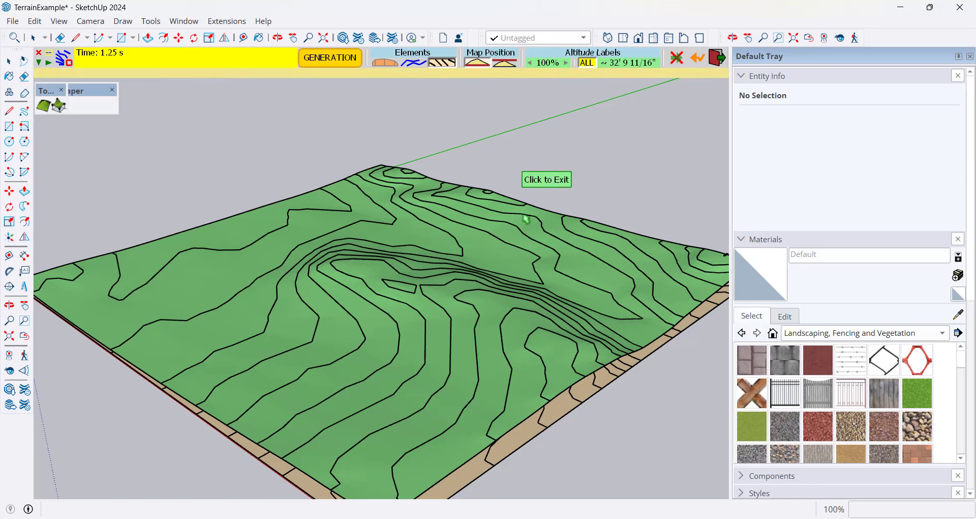
# Step: Switch the contour map's position between the top of the terrain and beneath it, ending beneath
pyautogui.click(503, 65)
pyautogui.click(480, 65)
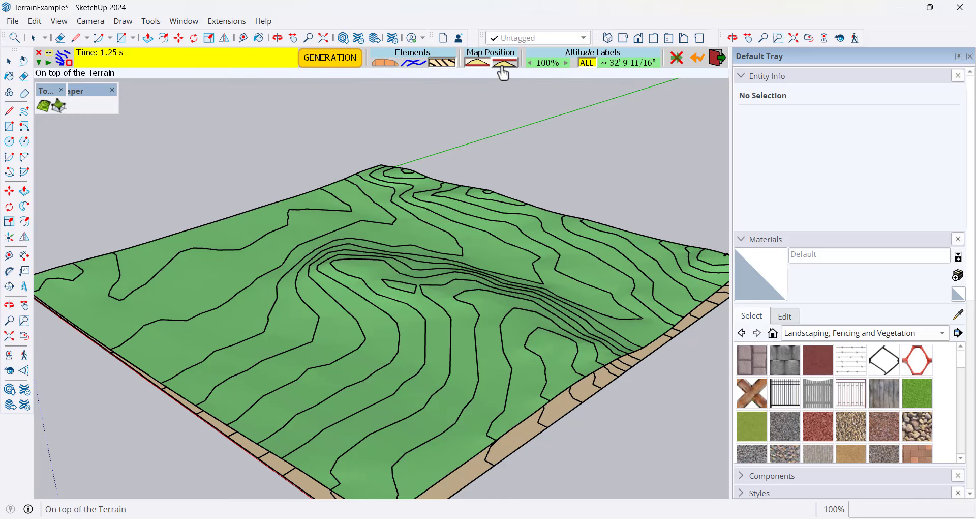
pyautogui.click(499, 65)
pyautogui.click(478, 66)
pyautogui.click(502, 69)
pyautogui.click(477, 68)
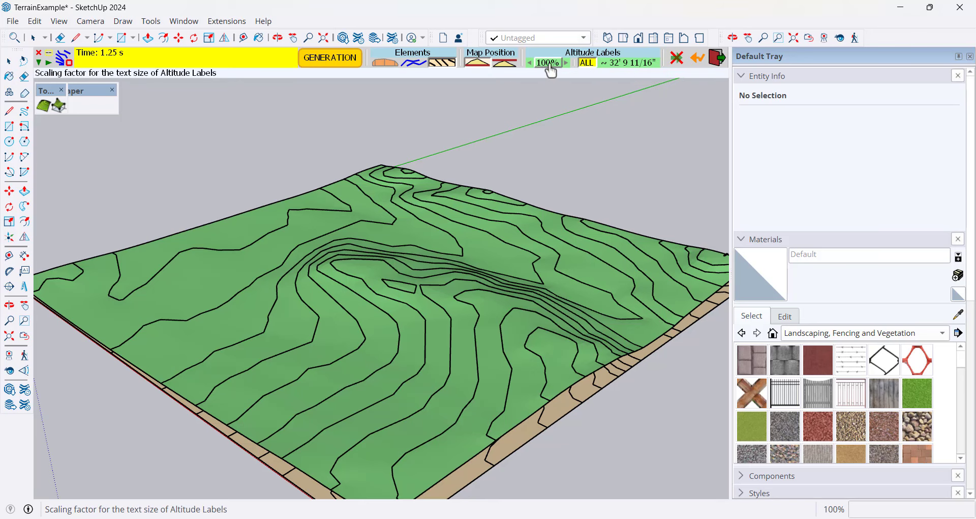
# Step: Include the skirt around the generated terrain again and exit the terrain generation tool
pyautogui.scroll(-4, 520, 261)
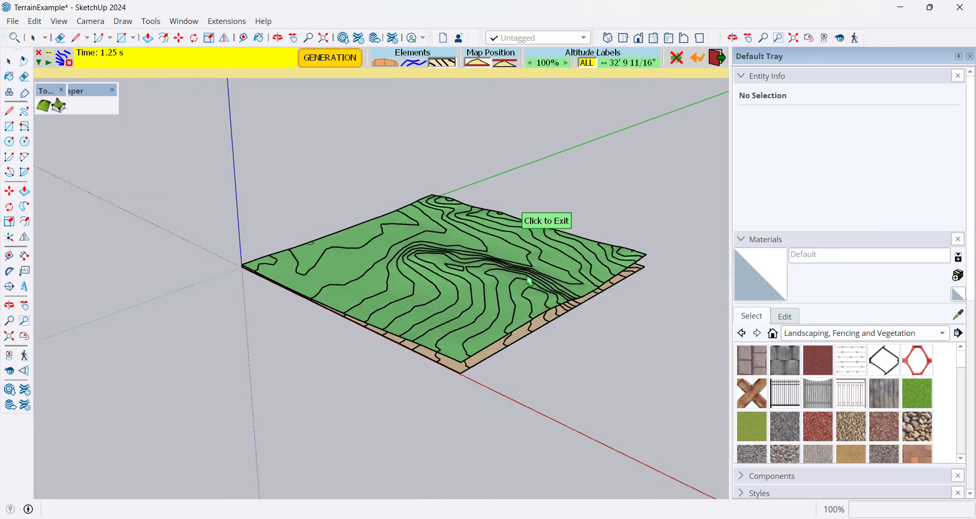
pyautogui.moveTo(526, 259); pyautogui.dragTo(497, 398, button='middle')
pyautogui.scroll(2, 497, 397)
pyautogui.scroll(-3, 523, 285)
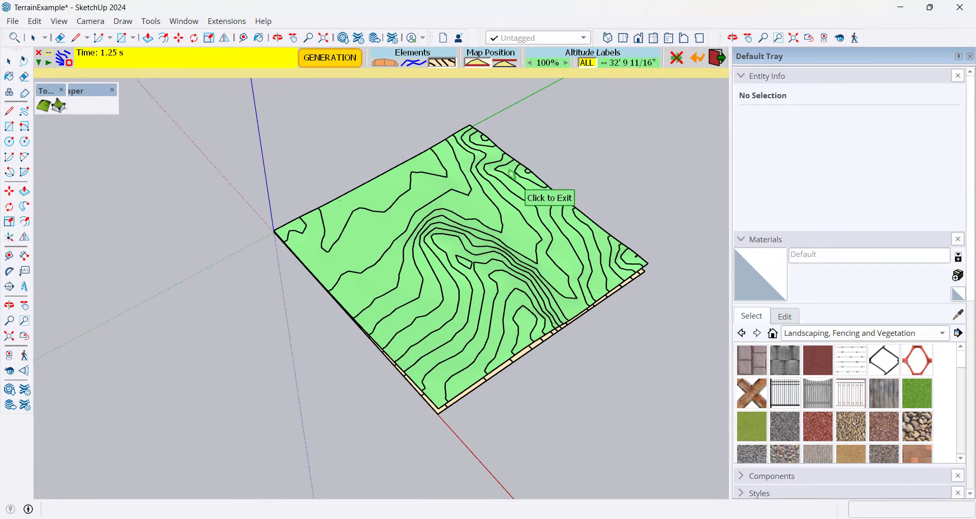
pyautogui.scroll(1, 500, 170)
pyautogui.click(385, 64)
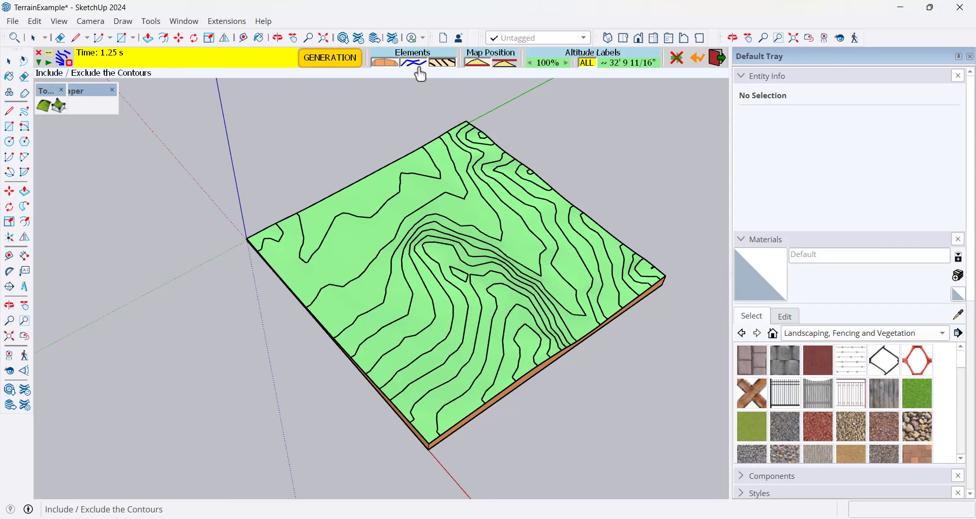
pyautogui.moveTo(509, 203); pyautogui.dragTo(496, 220, button='middle')
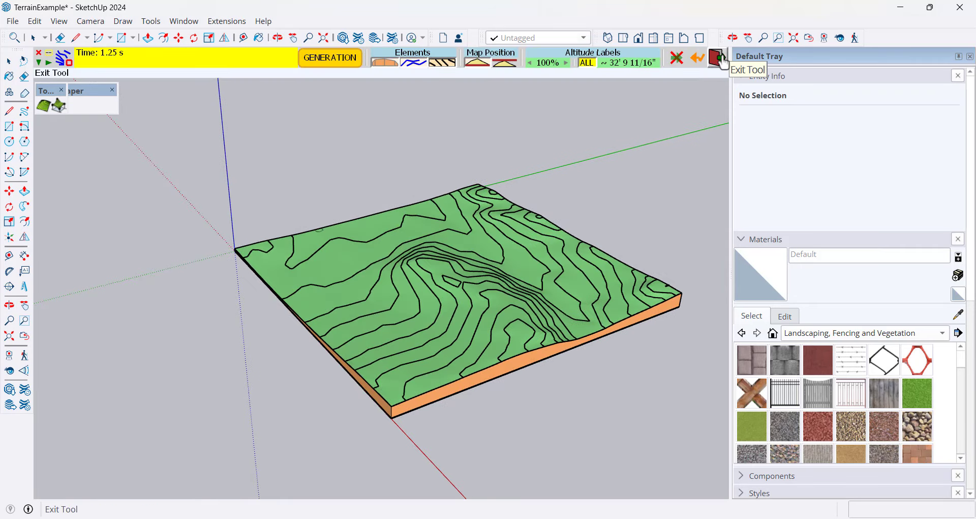
pyautogui.click(722, 60)
# Step: Display hidden geometry and examine the generated terrain's mesh up close
pyautogui.moveTo(662, 189); pyautogui.dragTo(638, 356, button='middle')
pyautogui.moveTo(473, 336); pyautogui.dragTo(536, 356, button='middle')
pyautogui.scroll(-3, 542, 326)
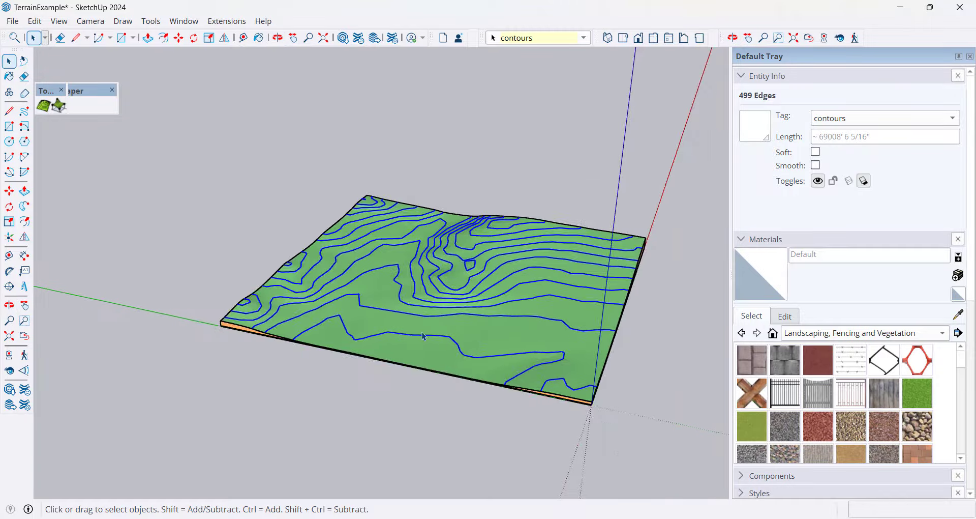
pyautogui.scroll(2, 394, 315)
pyautogui.click(63, 23)
pyautogui.click(78, 68)
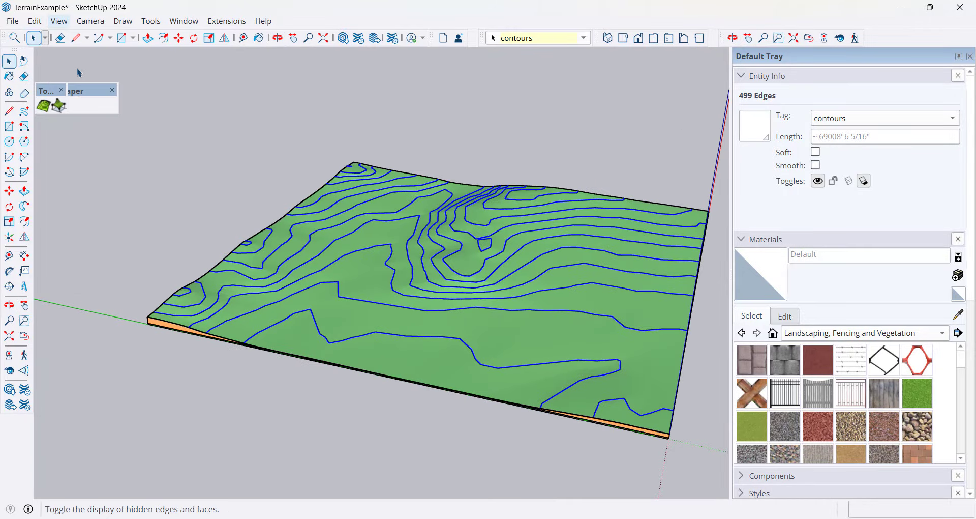
pyautogui.moveTo(560, 366); pyautogui.dragTo(465, 353, button='middle')
pyautogui.scroll(5, 464, 353)
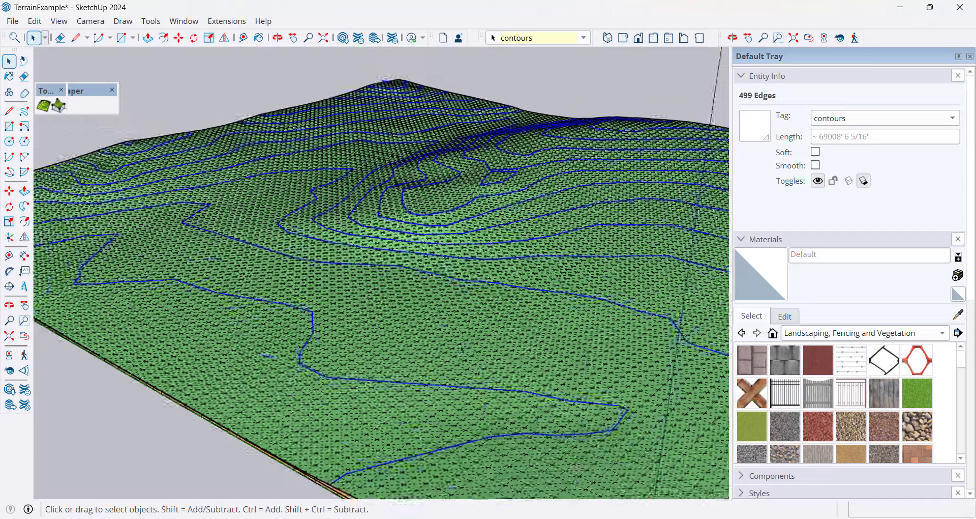
pyautogui.moveTo(454, 283); pyautogui.dragTo(515, 317, button='middle')
pyautogui.scroll(-5, 488, 348)
# Step: Unhide the Sandbox terrain group and place it beside the TopoShaper terrain
pyautogui.scroll(-2, 913, 406)
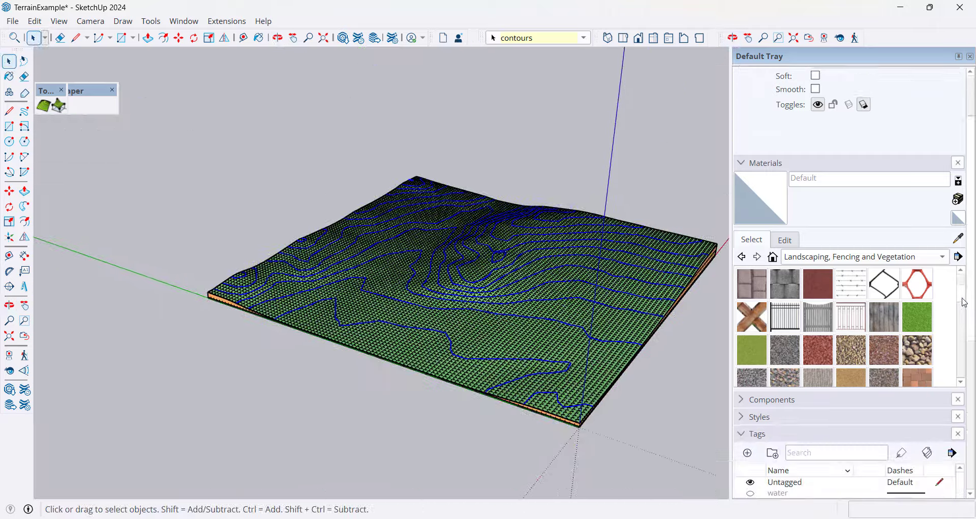
pyautogui.scroll(-6, 852, 469)
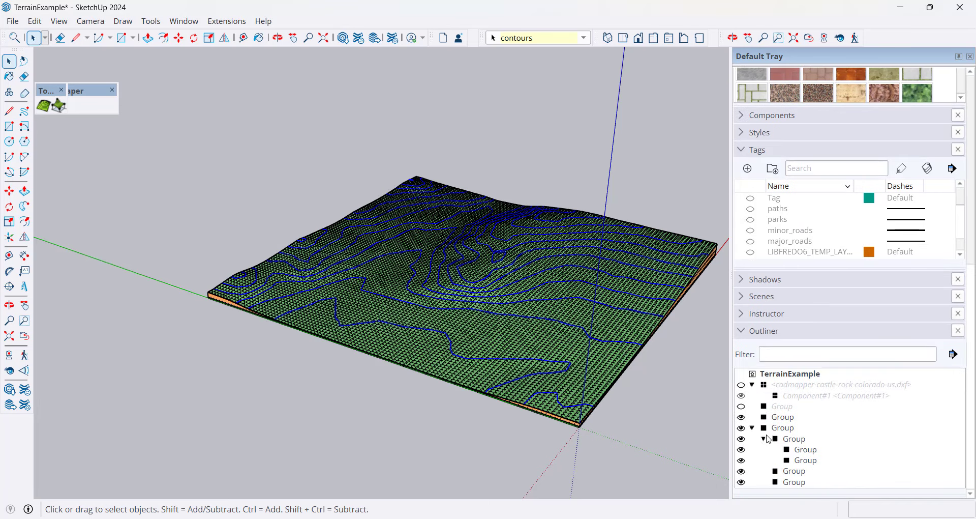
pyautogui.click(740, 407)
pyautogui.scroll(-1, 627, 379)
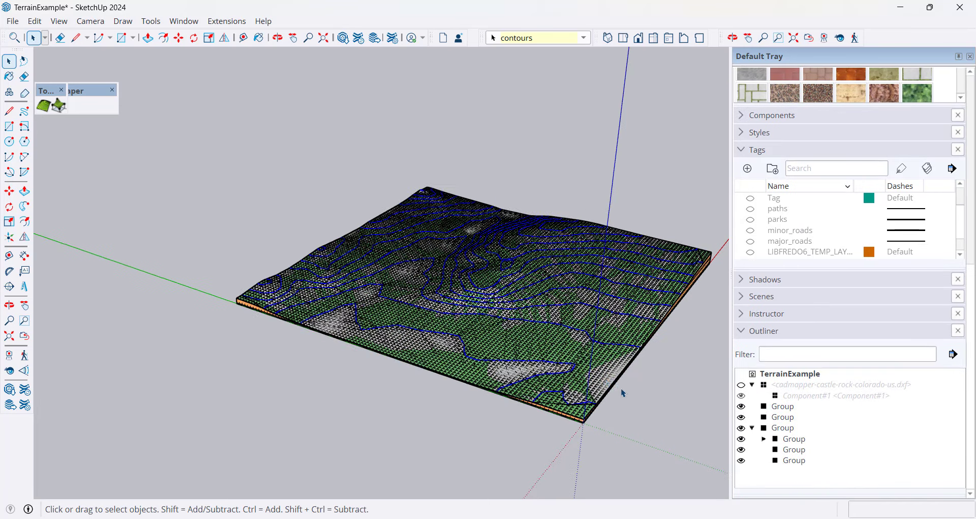
pyautogui.click(606, 379)
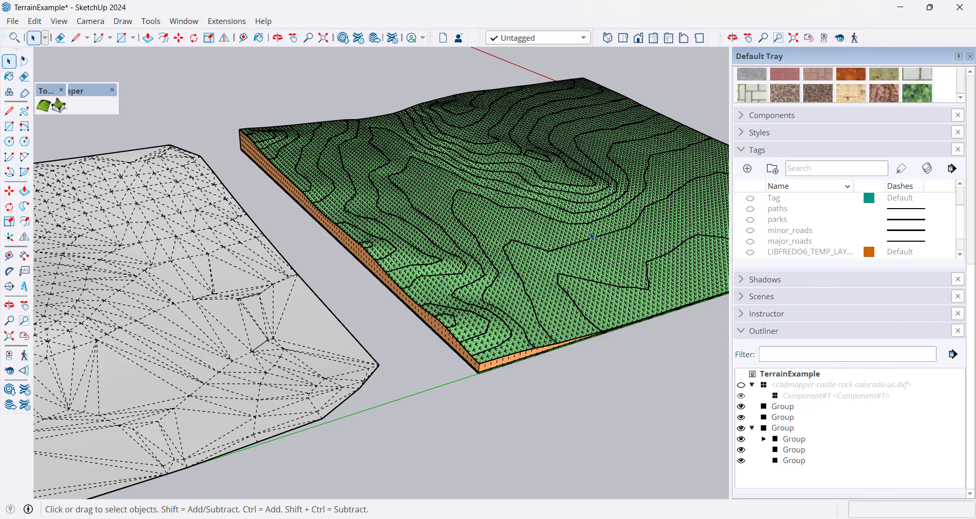
# Step: Compare the two terrains' meshes up close and turn off hidden geometry to view the smooth surfaces
pyautogui.scroll(-1, 608, 235)
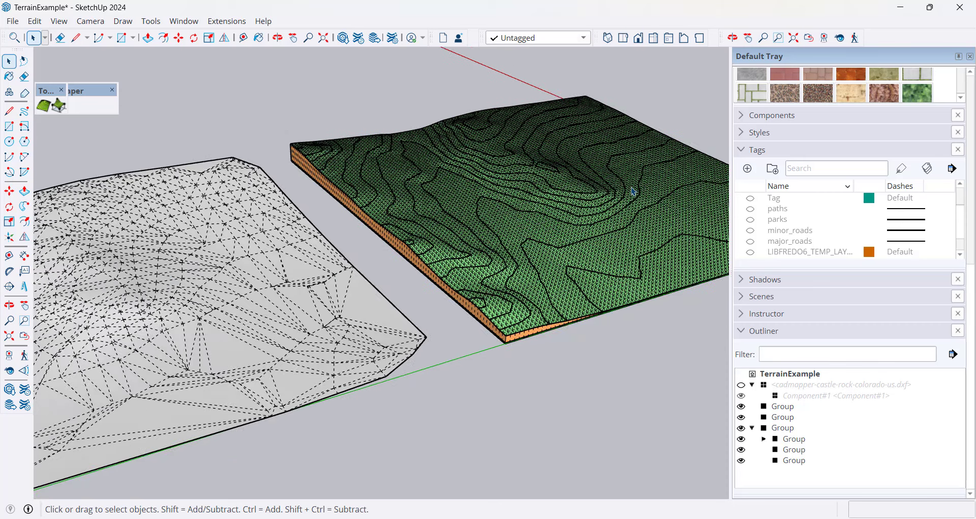
pyautogui.scroll(2, 633, 191)
pyautogui.moveTo(559, 224); pyautogui.dragTo(325, 244, button='middle')
pyautogui.scroll(5, 540, 283)
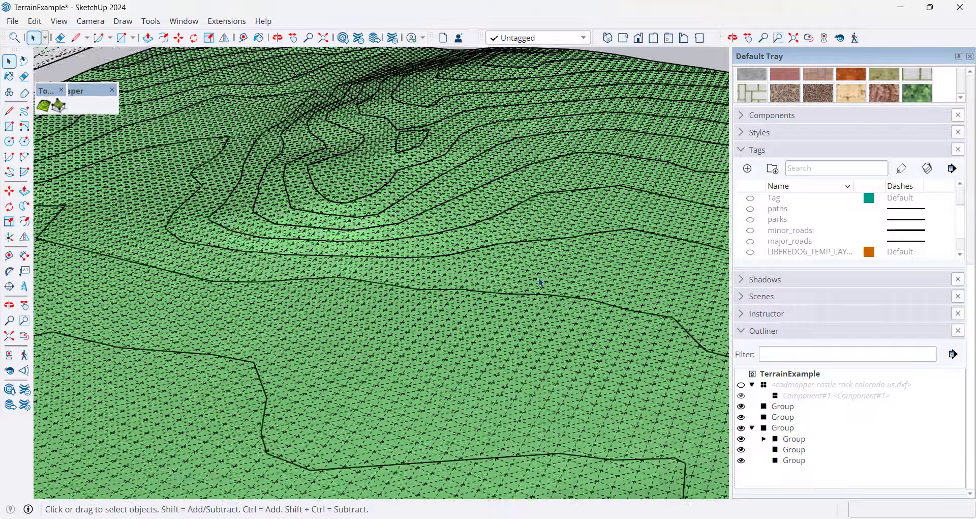
pyautogui.click(59, 21)
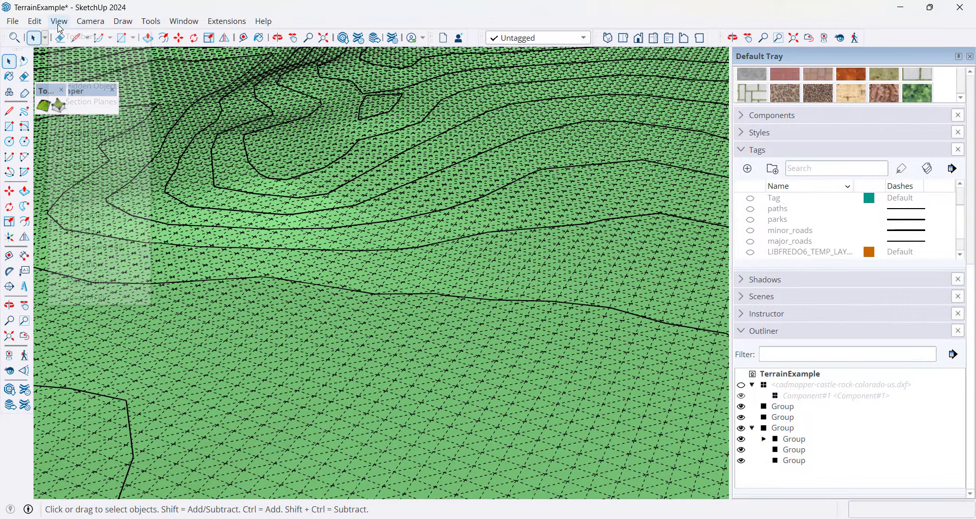
pyautogui.click(68, 65)
pyautogui.scroll(-10, 240, 163)
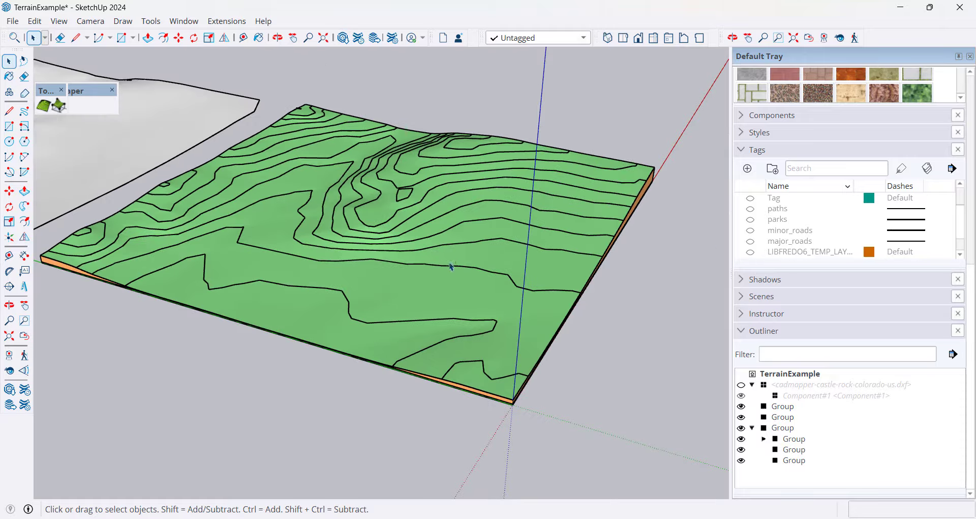
pyautogui.moveTo(451, 266); pyautogui.dragTo(391, 245, button='middle')
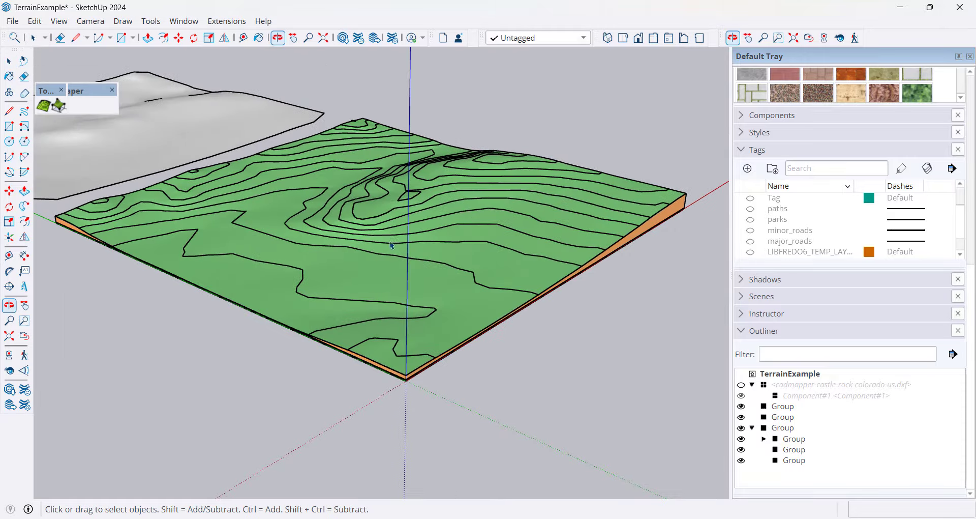
pyautogui.scroll(-2, 483, 210)
pyautogui.scroll(3, 376, 179)
pyautogui.scroll(-2, 377, 179)
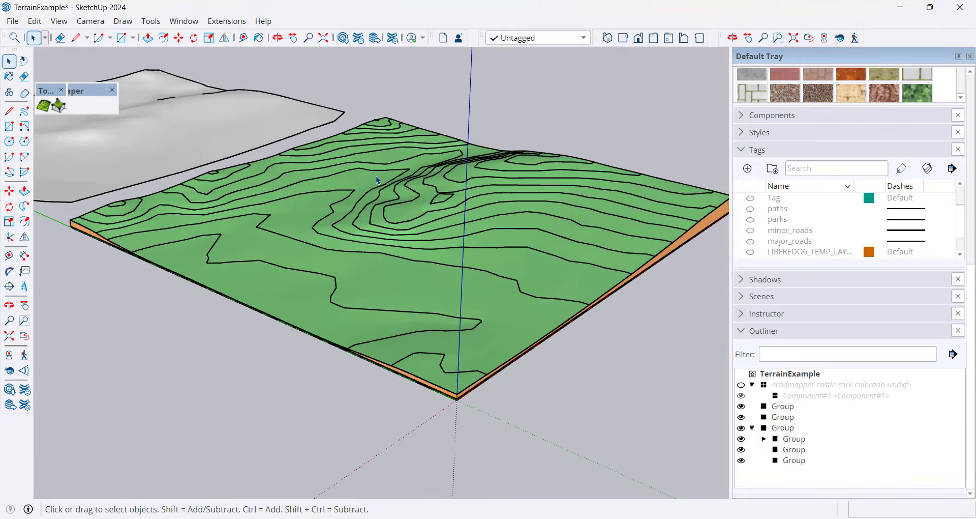
pyautogui.moveTo(396, 174); pyautogui.dragTo(455, 177, button='middle')
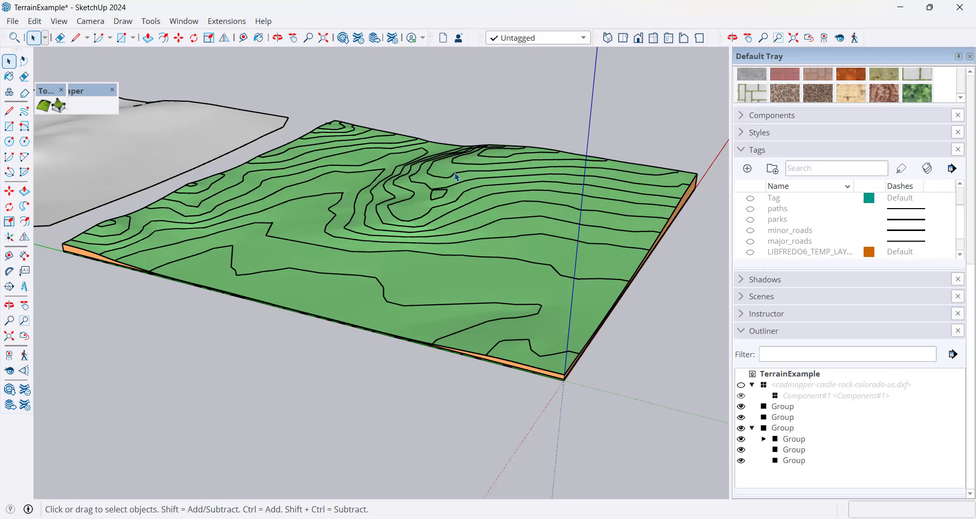